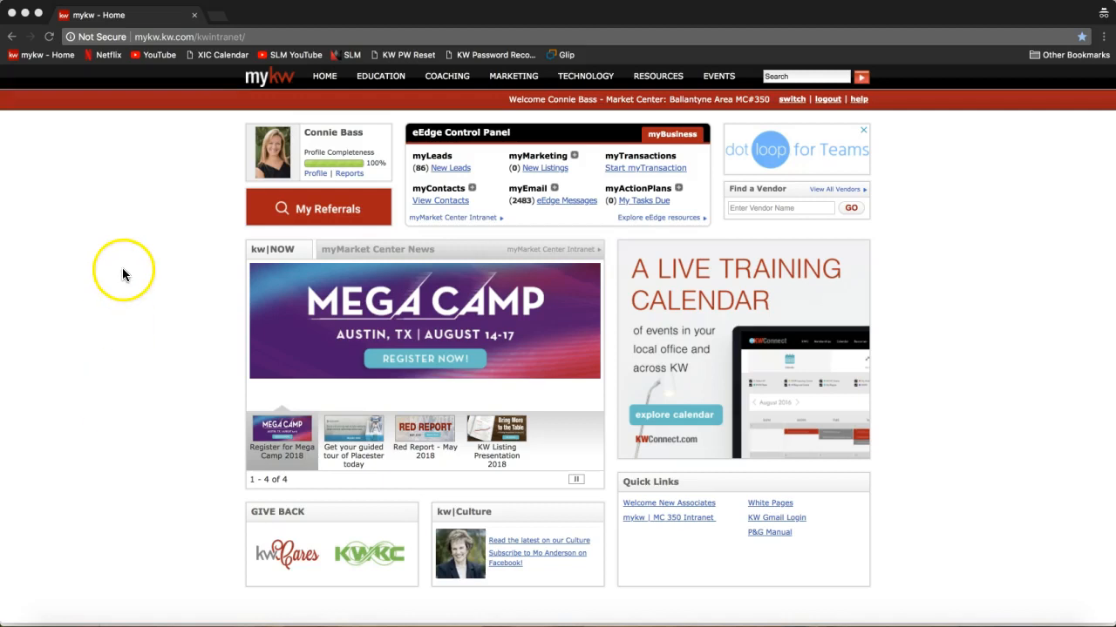
pyautogui.click(162, 38)
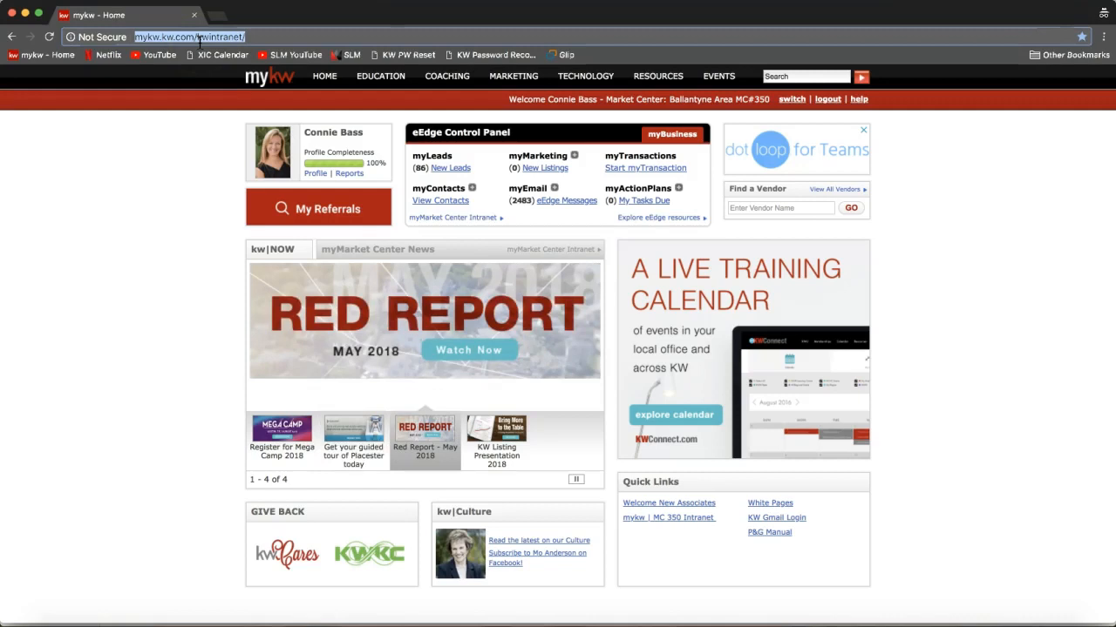
pyautogui.click(174, 192)
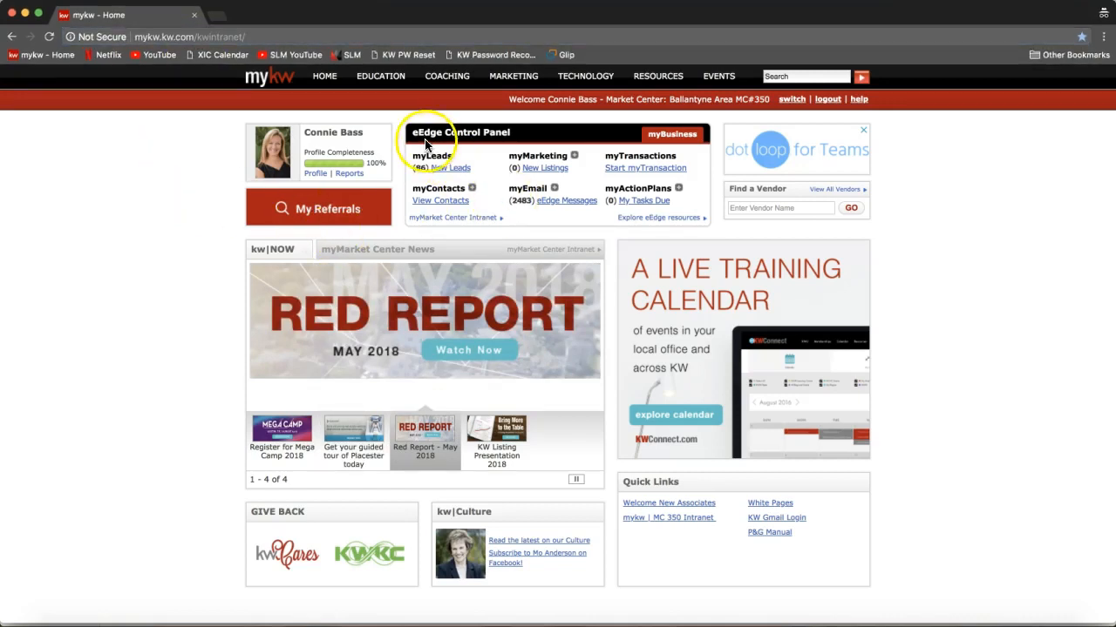
pyautogui.moveTo(406, 135); pyautogui.dragTo(514, 139)
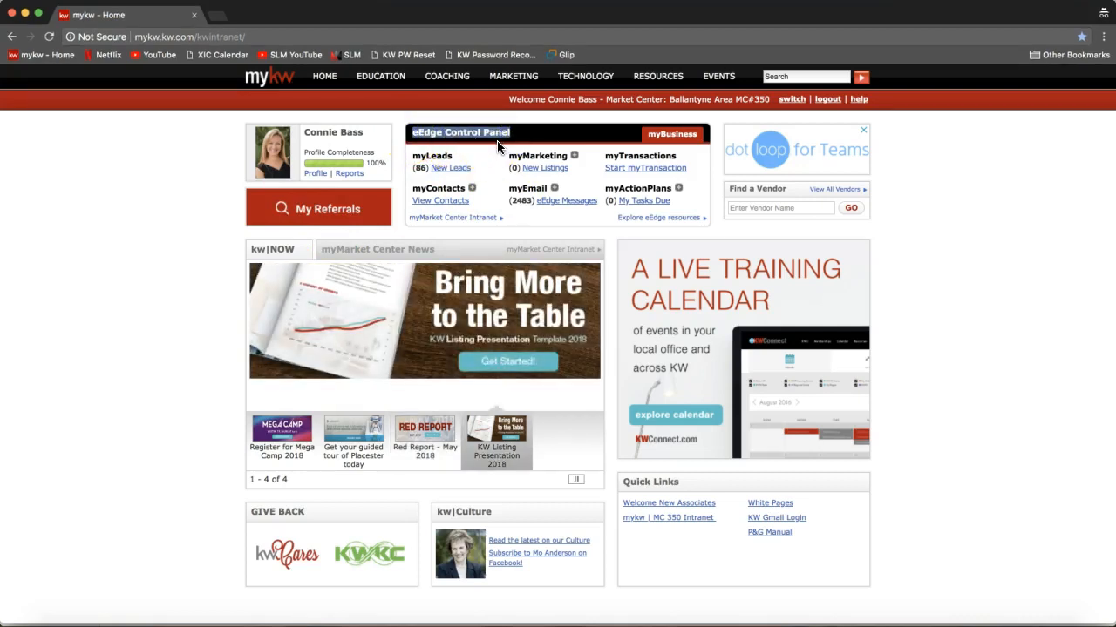
# Open Create Marketing Materials from the myMarketing options in the eEdge Control Panel
pyautogui.click(577, 158)
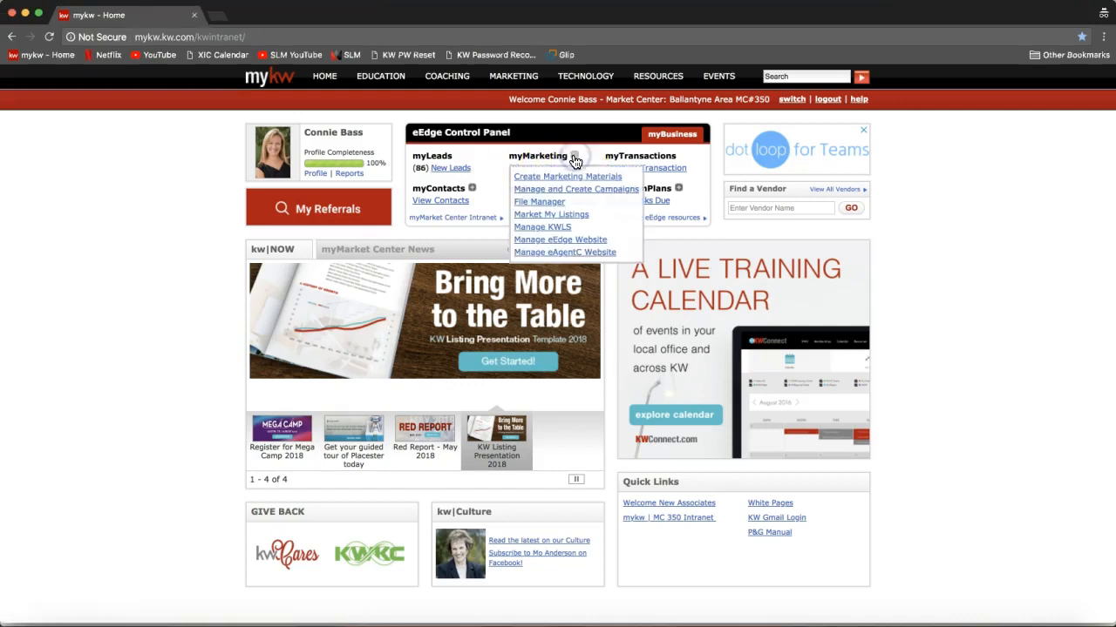
pyautogui.click(571, 158)
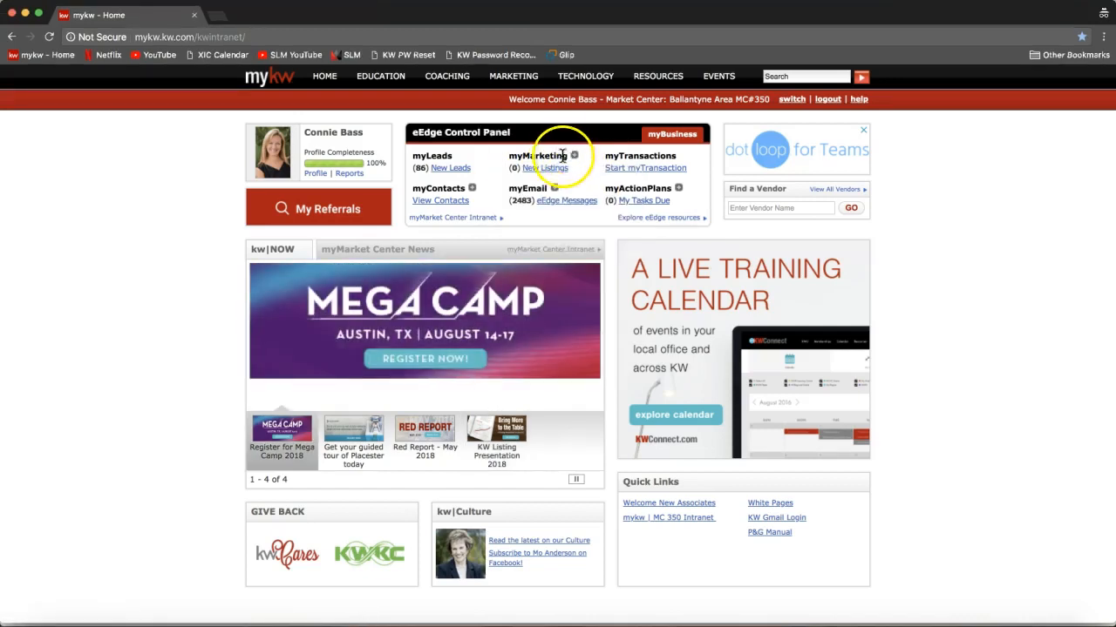
pyautogui.click(576, 160)
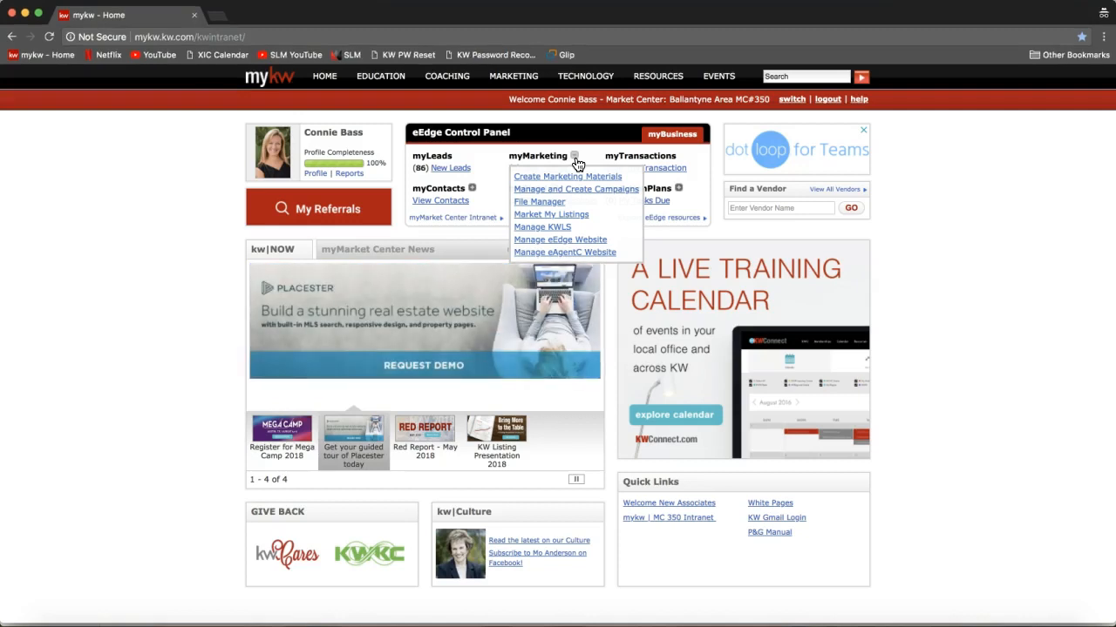
pyautogui.click(568, 178)
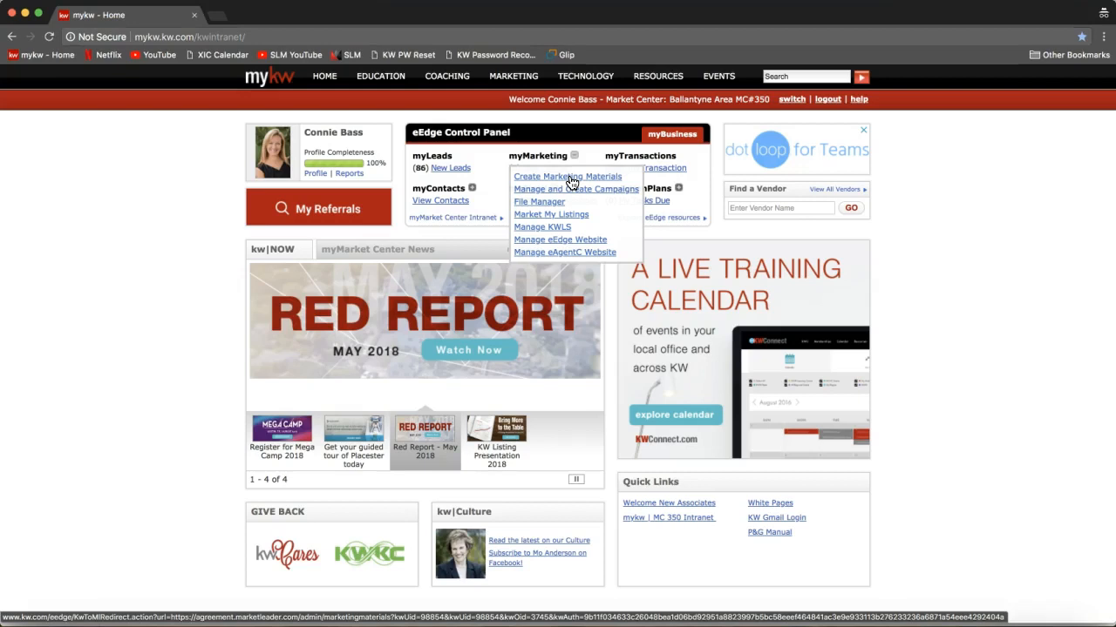
pyautogui.click(571, 181)
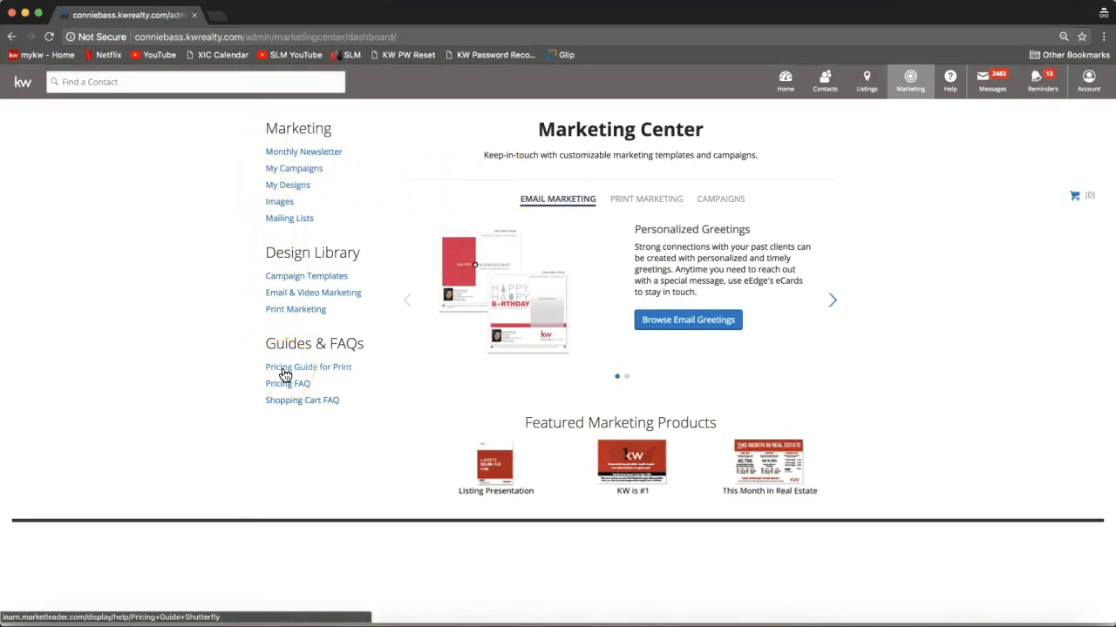
# Open the Email & Video Marketing designs in the Marketing Center's Design Library
pyautogui.moveTo(264, 253); pyautogui.dragTo(367, 258)
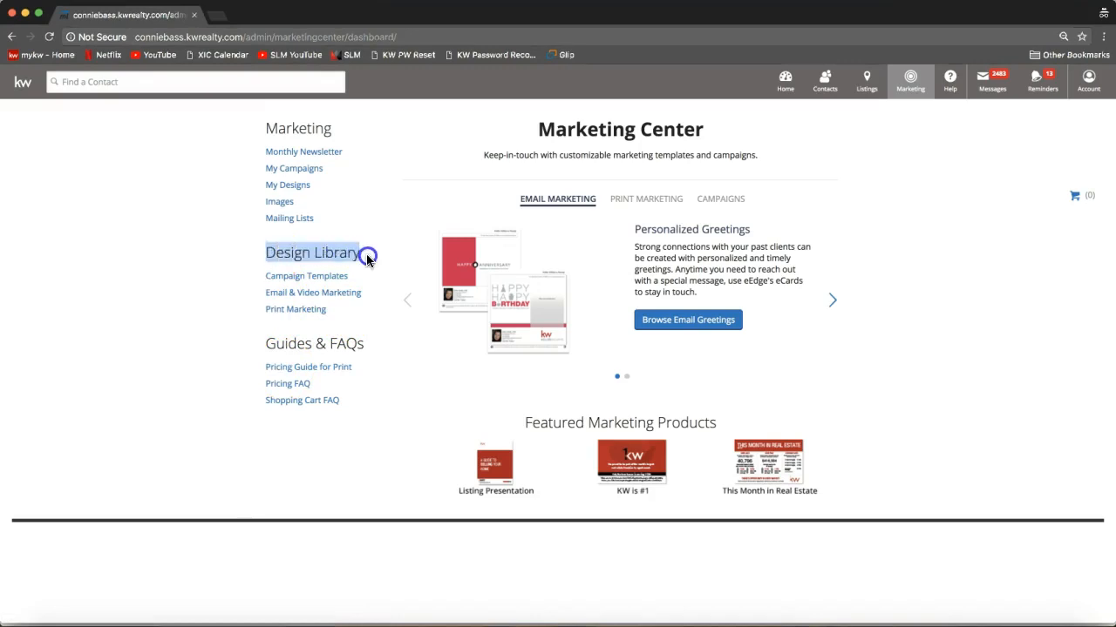
pyautogui.click(305, 312)
pyautogui.click(289, 301)
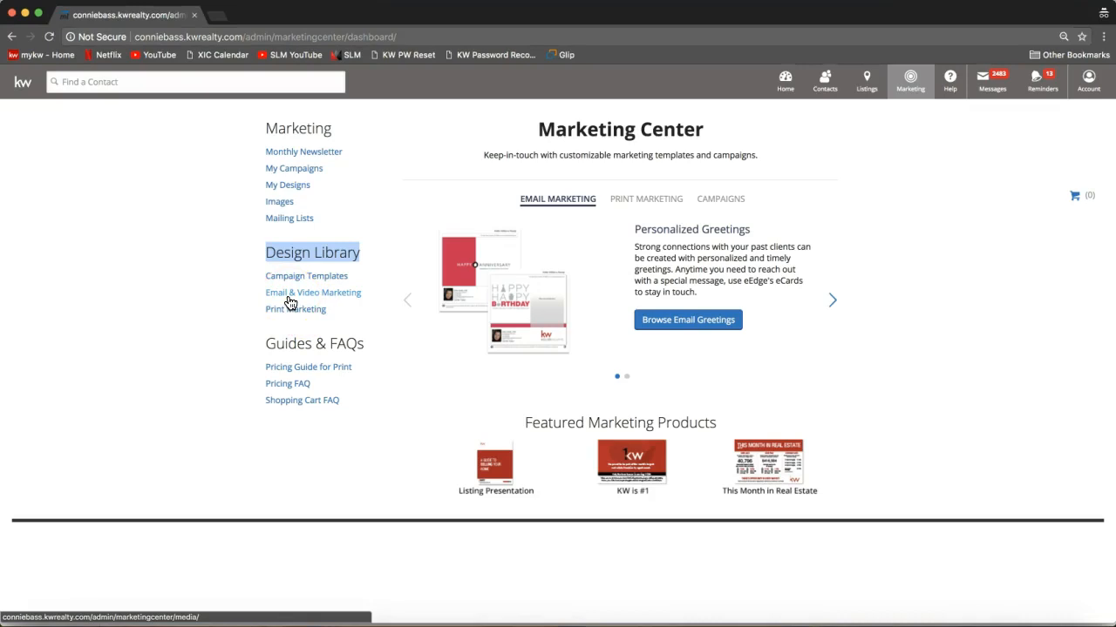
pyautogui.click(291, 301)
pyautogui.click(299, 301)
pyautogui.click(303, 299)
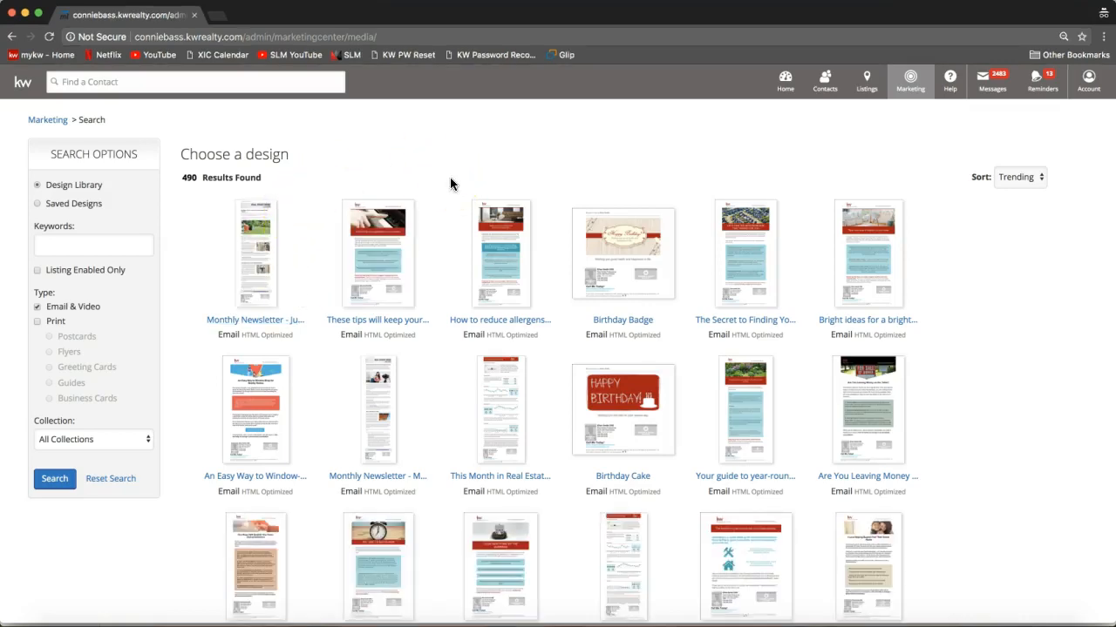
pyautogui.moveTo(180, 177); pyautogui.dragTo(264, 176)
pyautogui.click(266, 176)
pyautogui.click(189, 180)
pyautogui.doubleClick(189, 179)
# Search the Email & Video designs in the Design Library for the keyword "property"
pyautogui.click(88, 247)
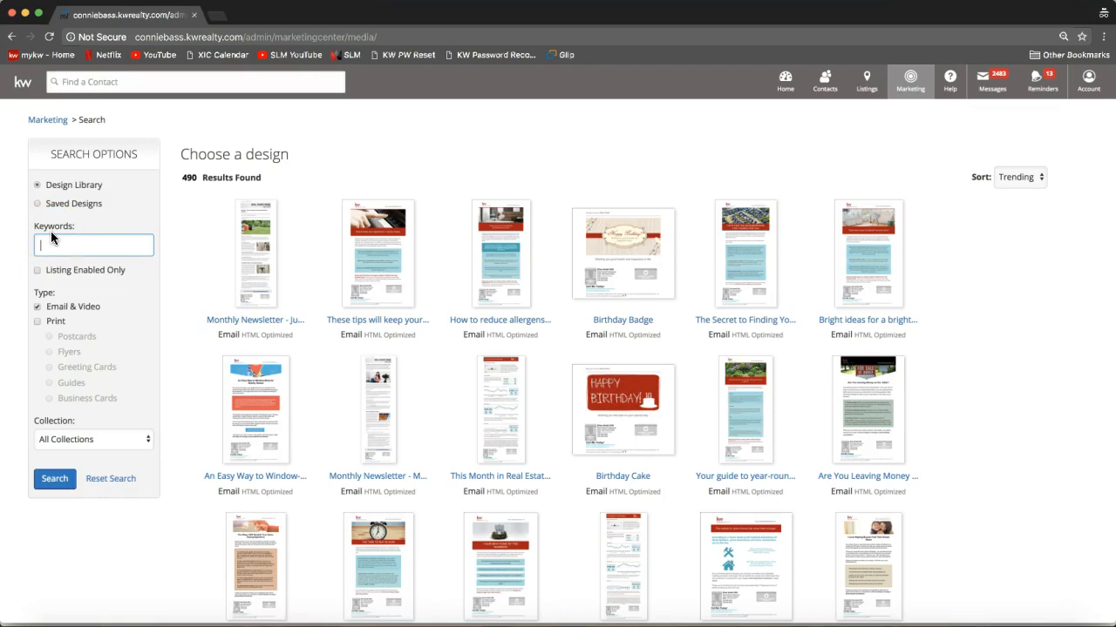
pyautogui.write('property')
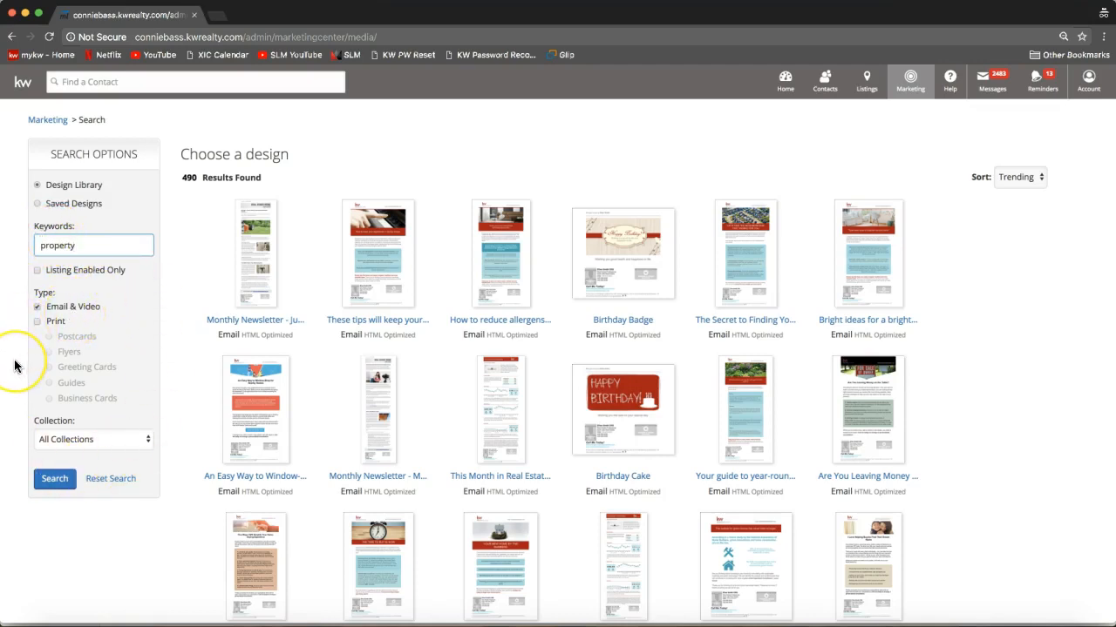
pyautogui.scroll(-1, 14, 366)
pyautogui.click(52, 462)
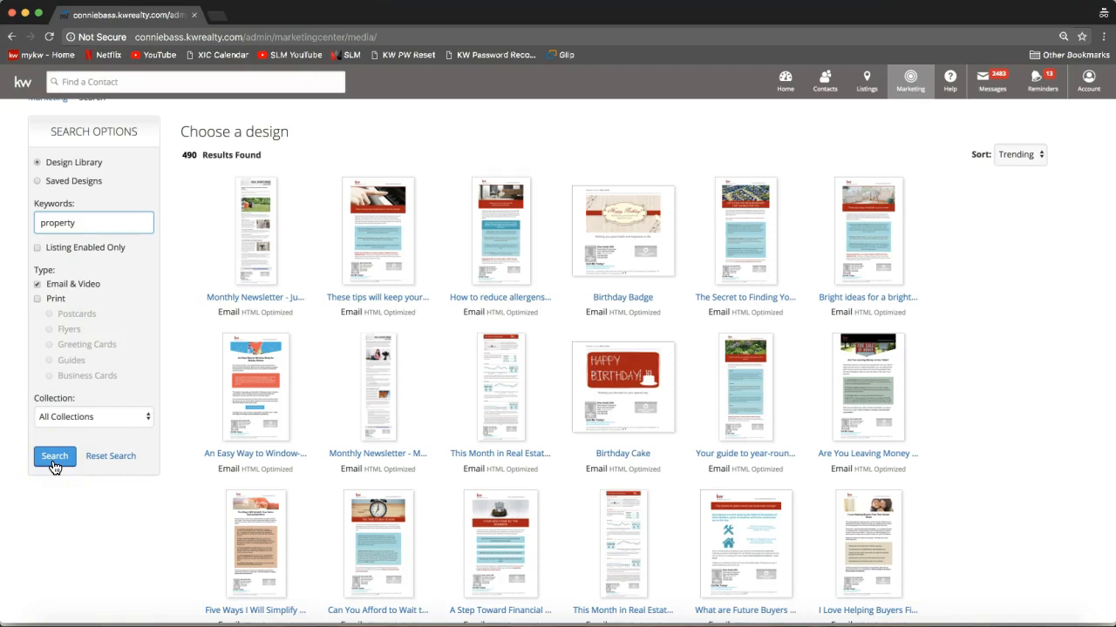
pyautogui.scroll(1, 54, 467)
pyautogui.click(55, 476)
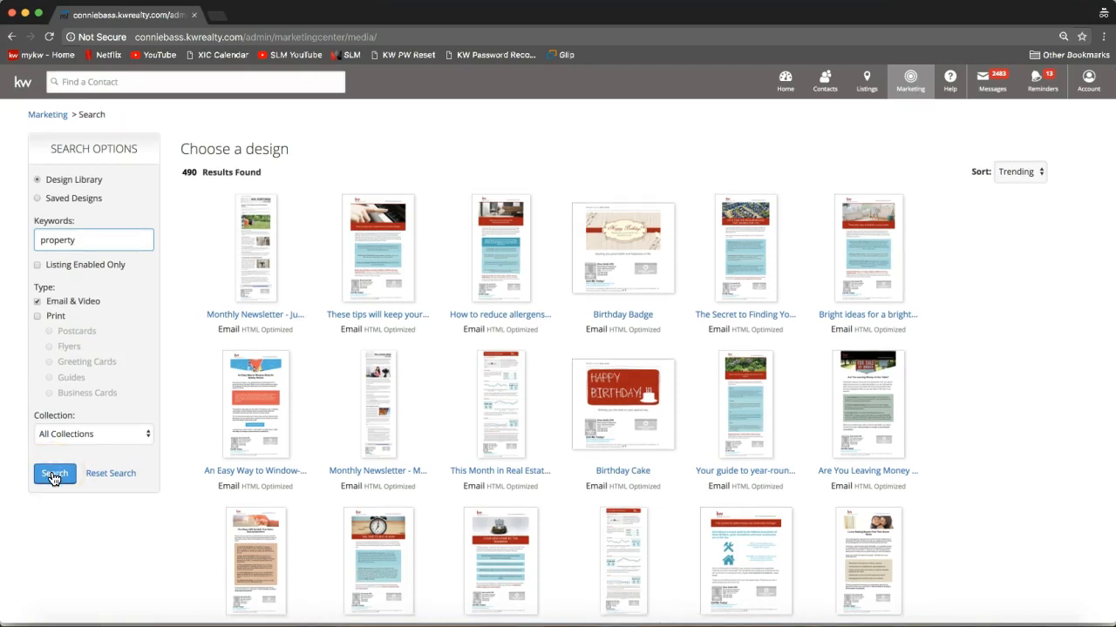
pyautogui.click(54, 475)
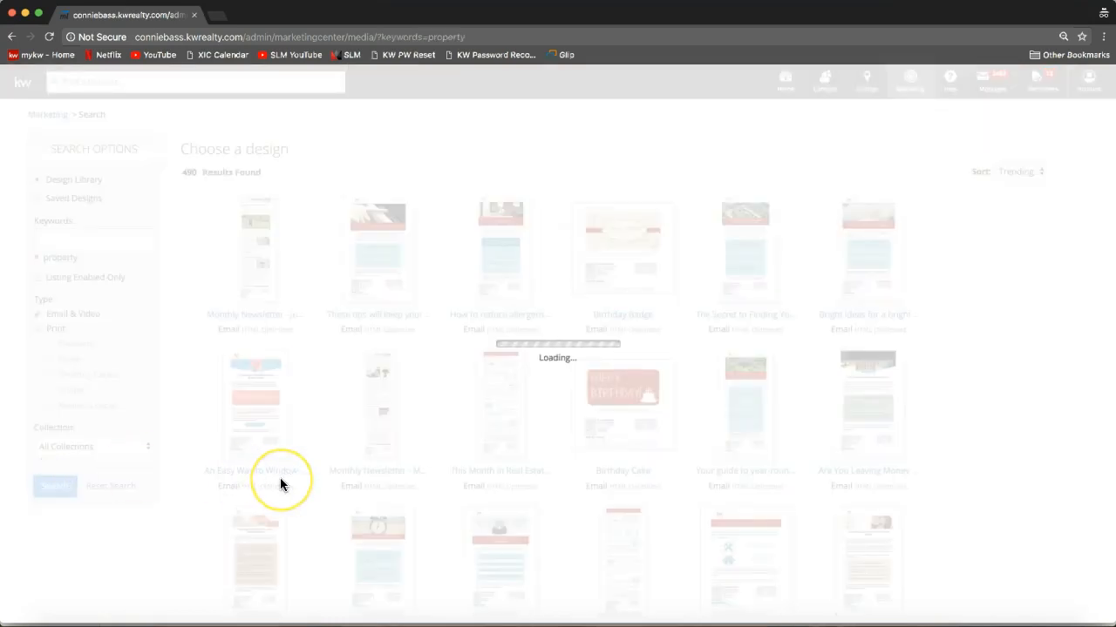
# Look through the property designs and open the Just Sold 5 email design
pyautogui.click(441, 379)
pyautogui.scroll(-1, 442, 381)
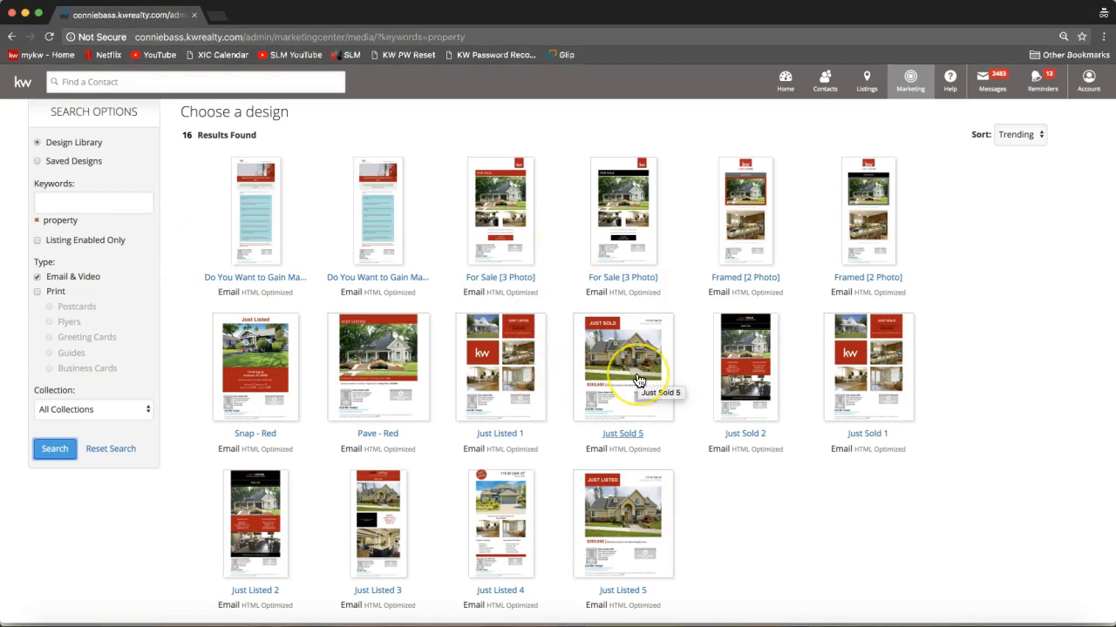
pyautogui.click(609, 337)
pyautogui.click(599, 491)
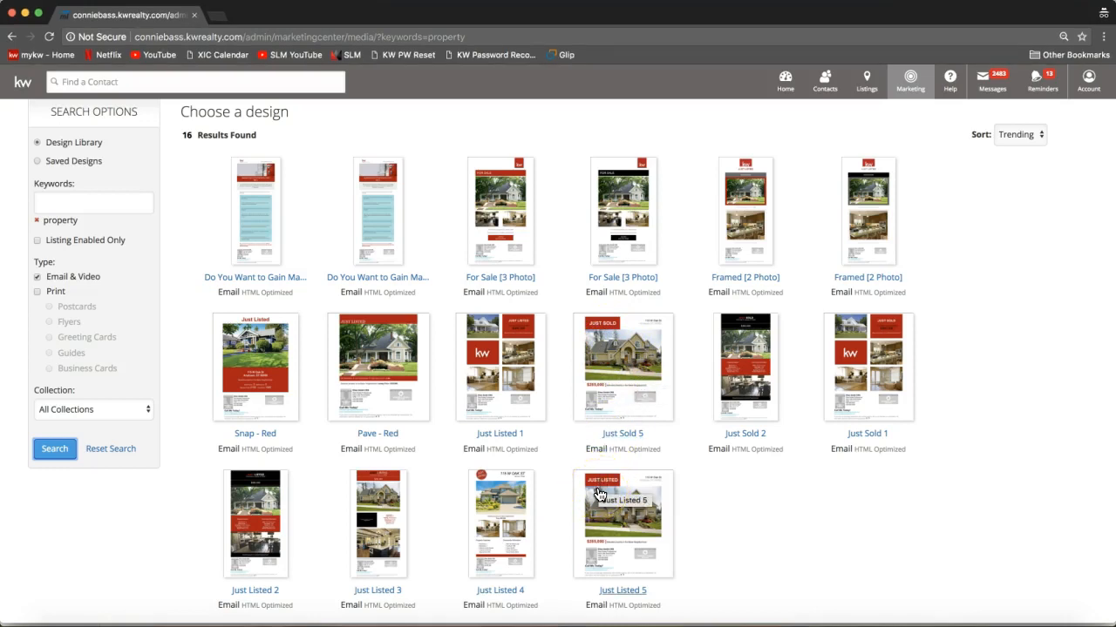
pyautogui.click(493, 436)
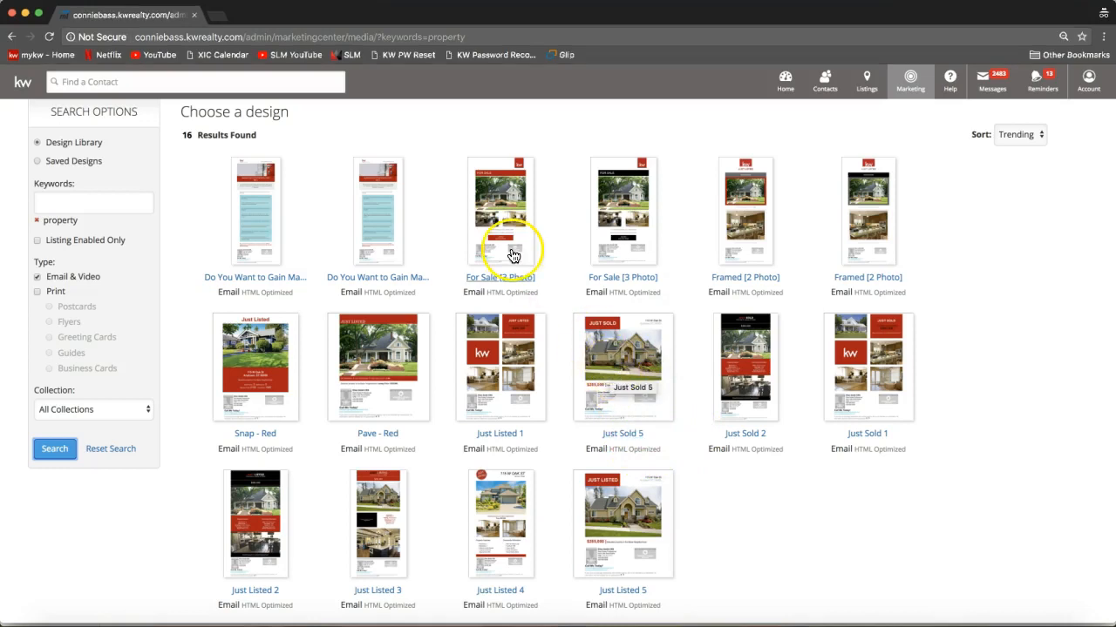
pyautogui.click(615, 364)
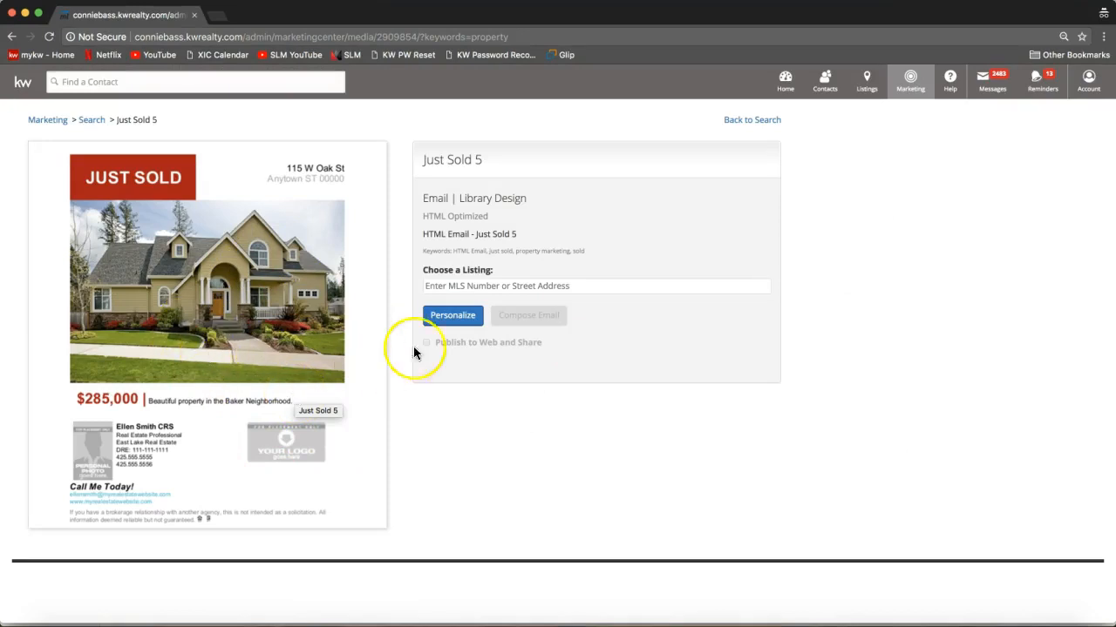
# Open the Just Sold 5 design for personalizing without choosing a listing, and review its content from the headline to the contact footer
pyautogui.click(444, 321)
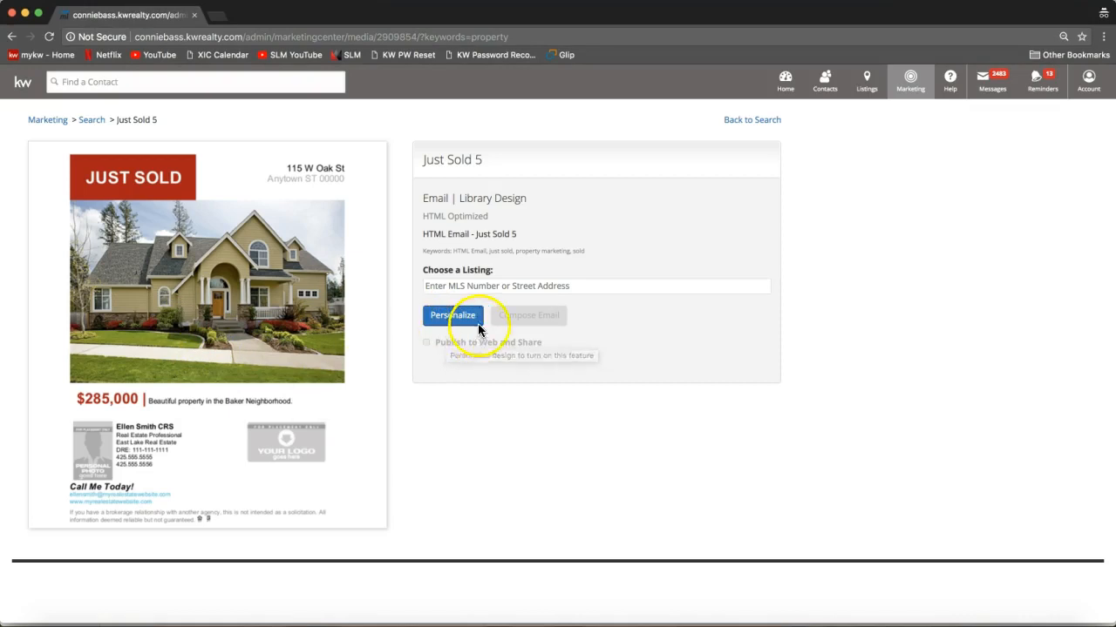
pyautogui.click(487, 284)
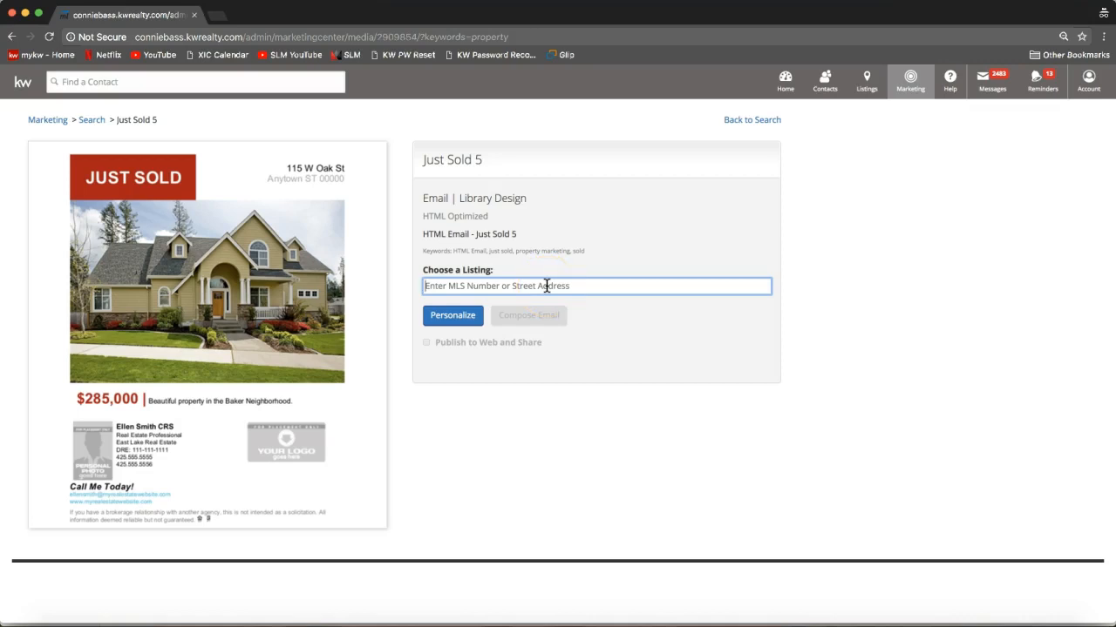
pyautogui.click(451, 319)
pyautogui.click(444, 322)
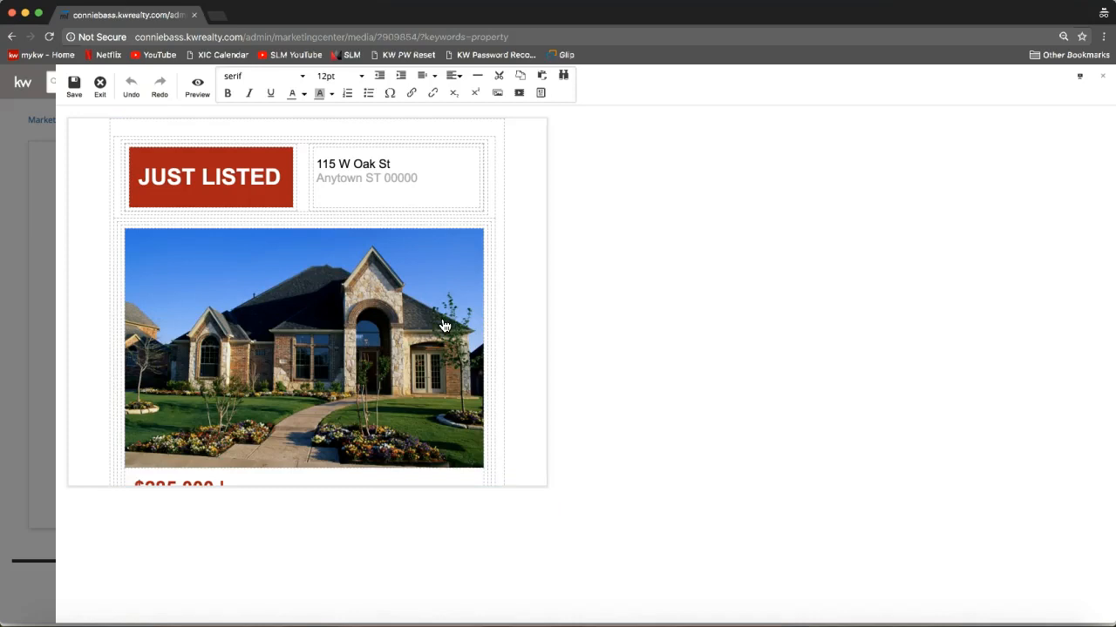
pyautogui.scroll(-3, 302, 282)
pyautogui.scroll(2, 302, 282)
pyautogui.scroll(1, 302, 281)
pyautogui.scroll(-4, 302, 281)
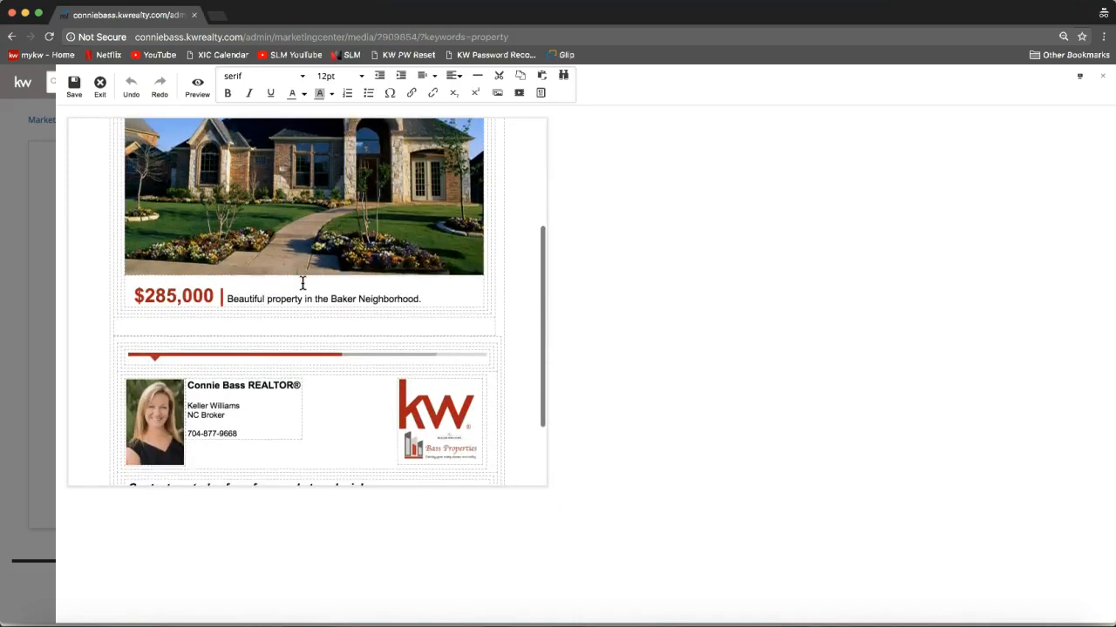
pyautogui.scroll(2, 303, 281)
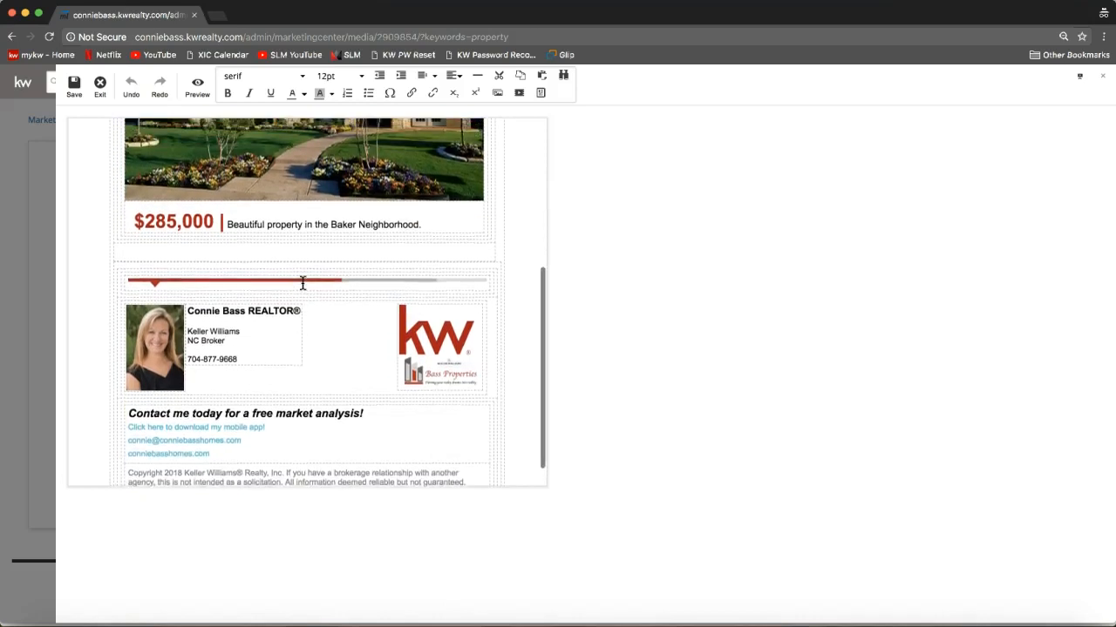
pyautogui.scroll(3, 302, 281)
# Replace the red banner's headline with "OPEN HOUSE"
pyautogui.click(167, 178)
pyautogui.click(220, 174)
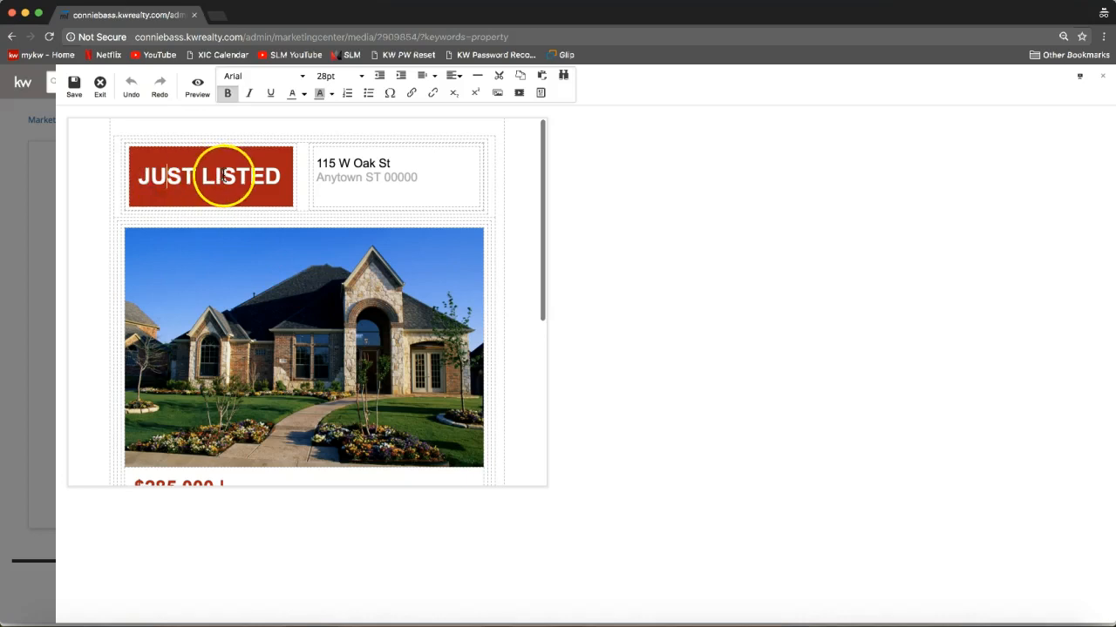
pyautogui.click(160, 179)
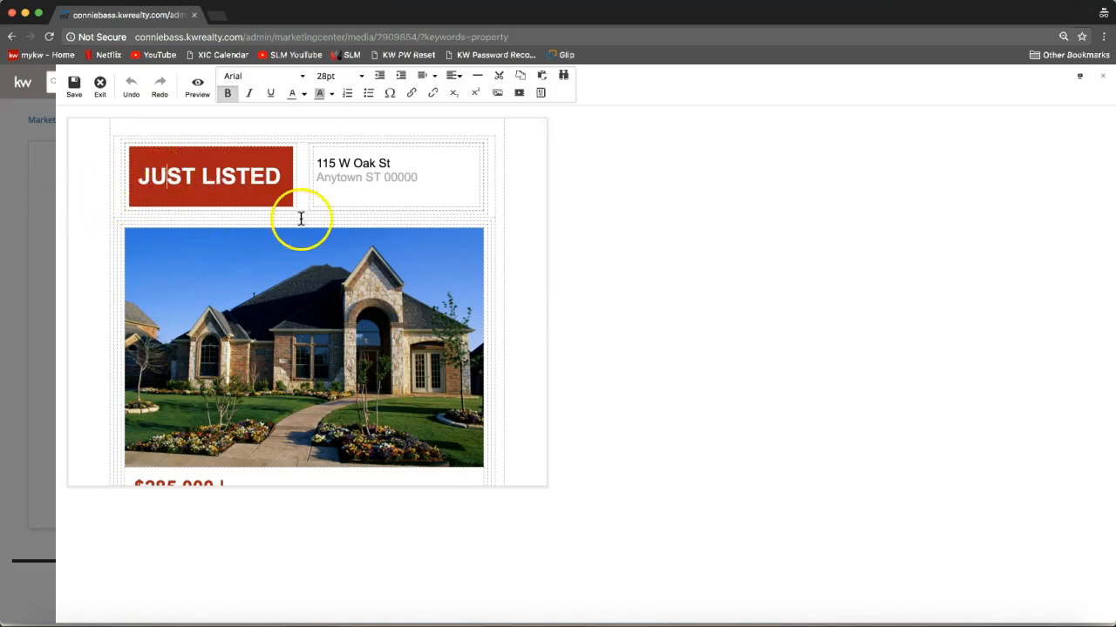
pyautogui.doubleClick(166, 177)
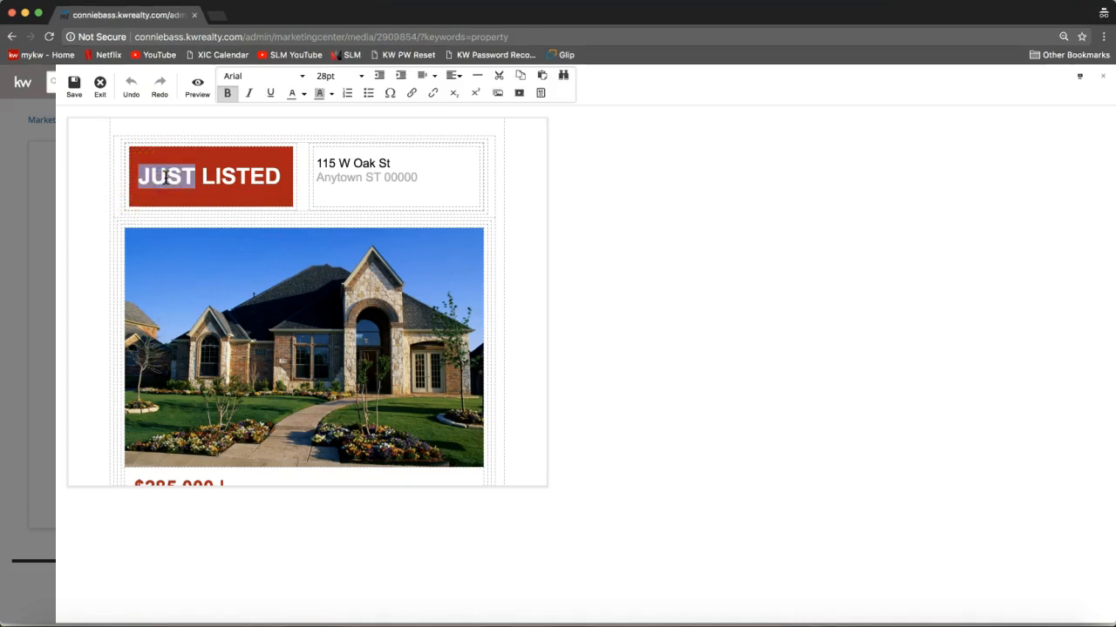
pyautogui.write('OPEN')
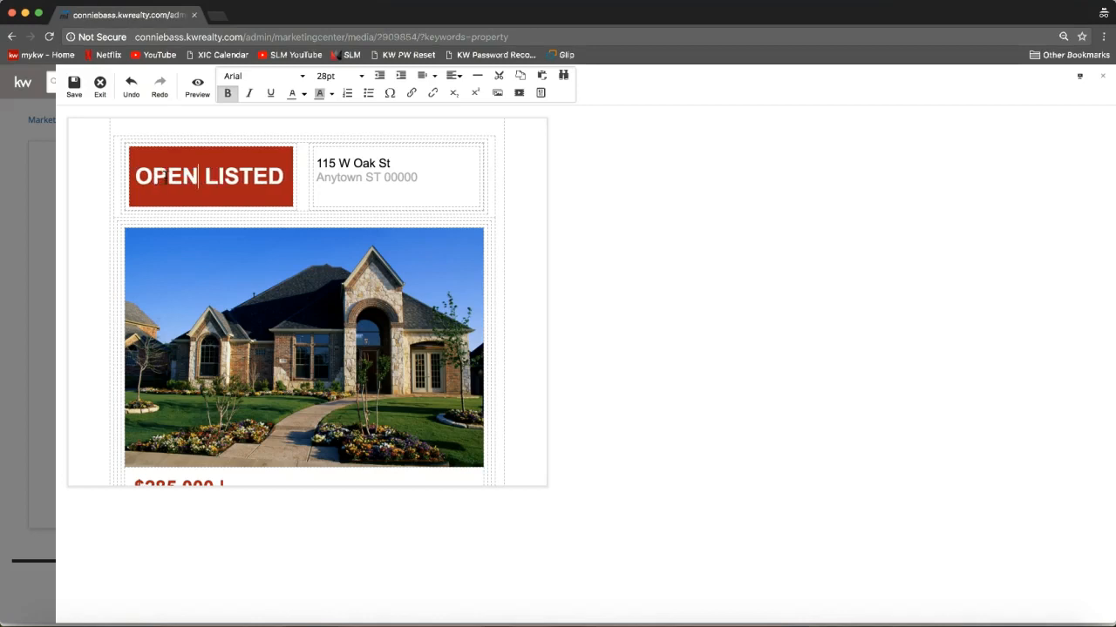
pyautogui.doubleClick(216, 178)
pyautogui.write('H')
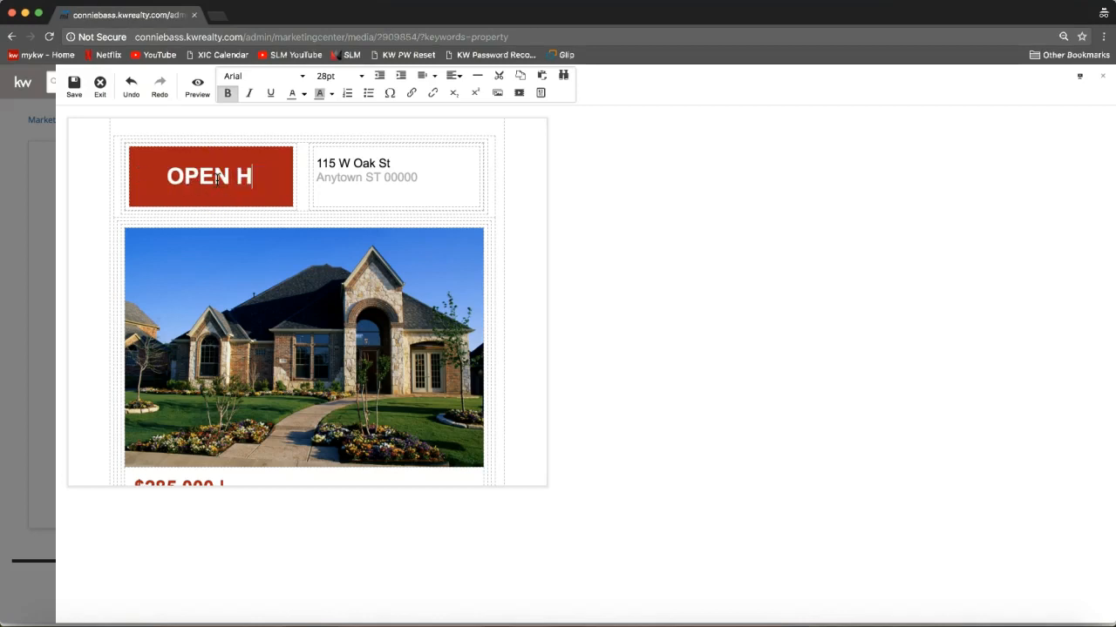
pyautogui.write('OUSE')
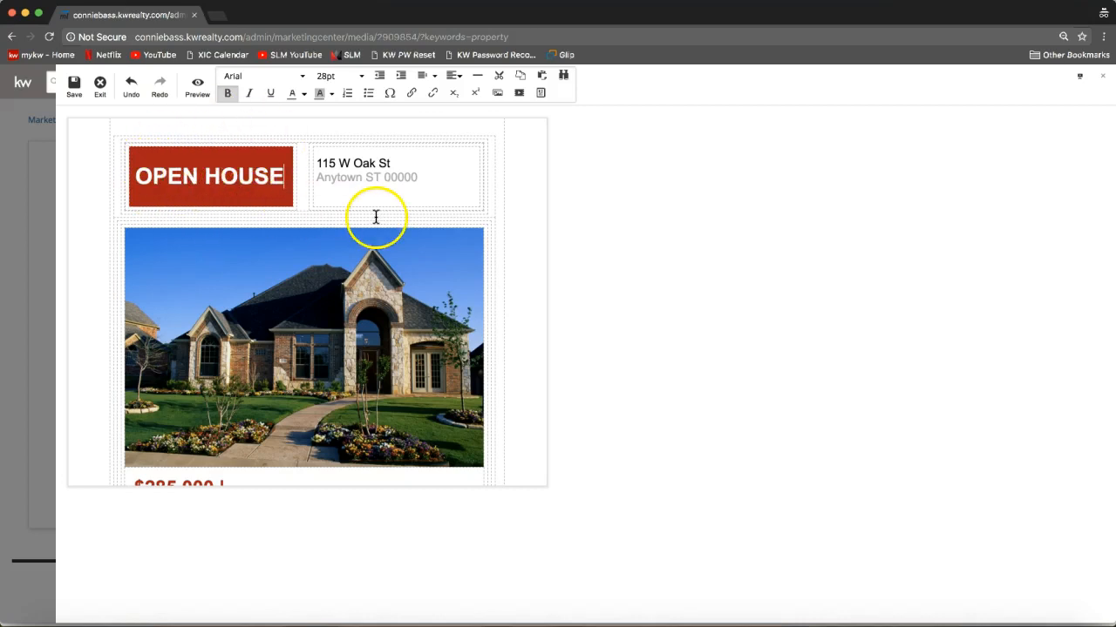
# Replace the placeholder street line beside the banner with the property's street address and end it with a line break
pyautogui.click(331, 168)
pyautogui.tripleClick(330, 169)
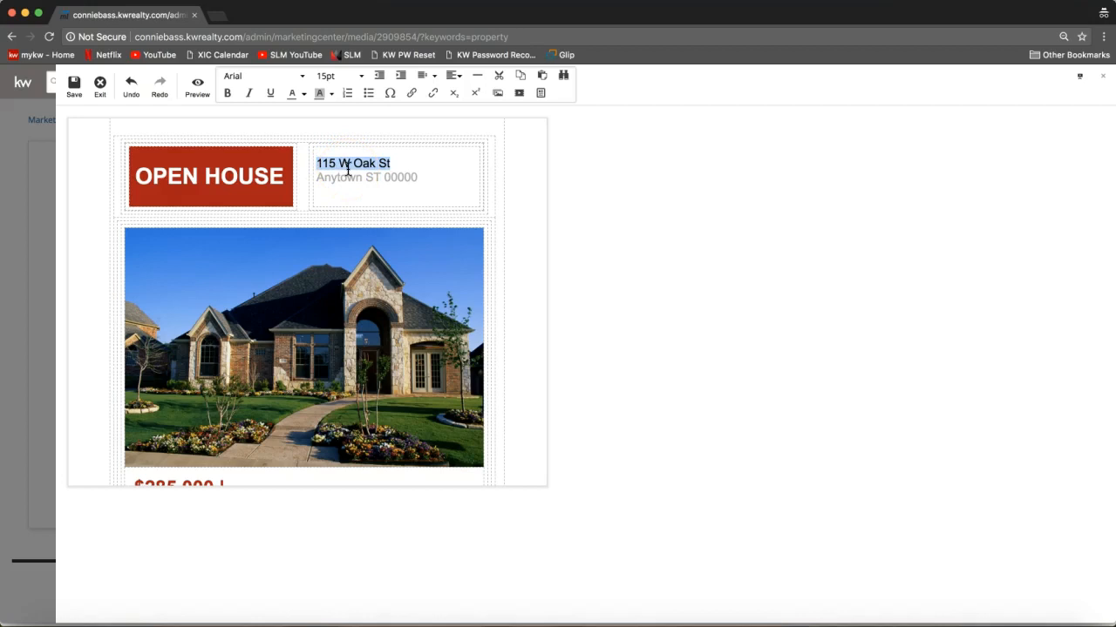
pyautogui.write('123 MAIN ')
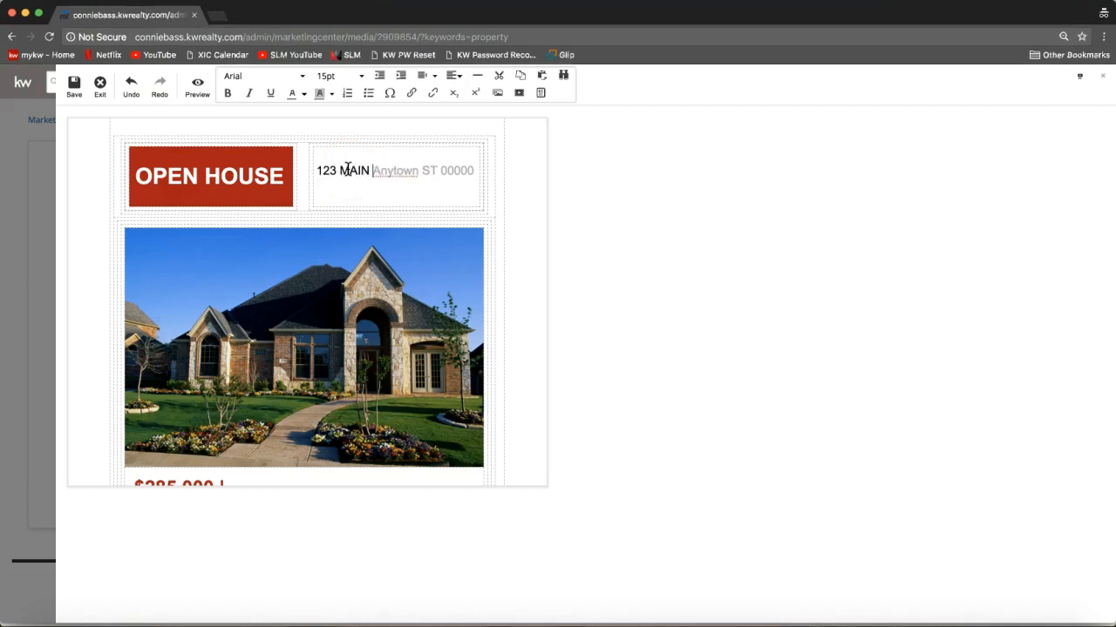
pyautogui.write('STREET')
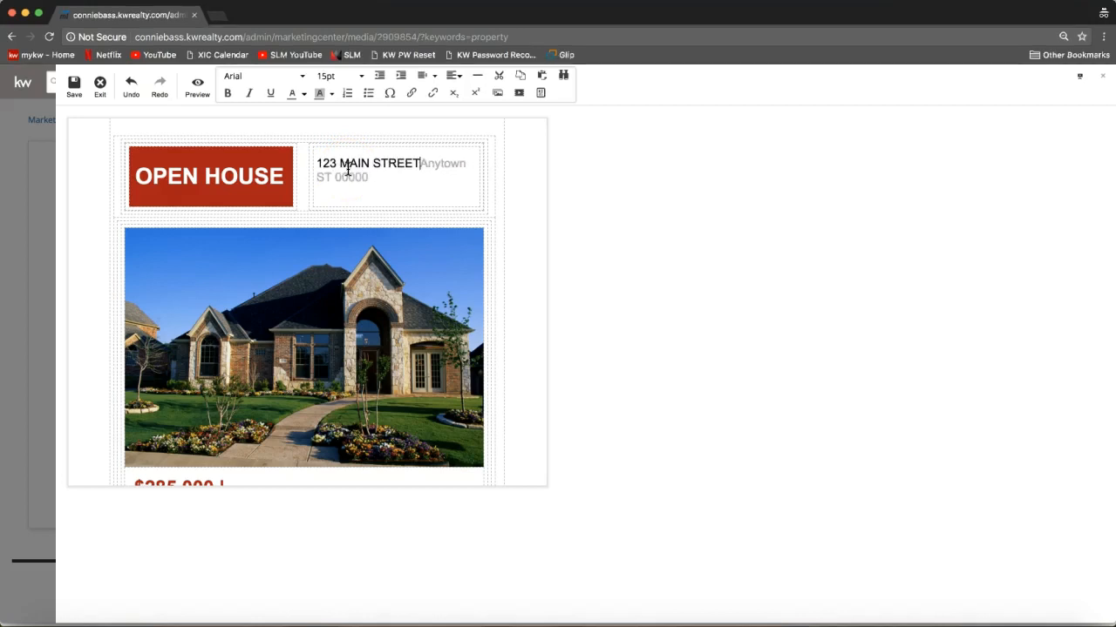
pyautogui.press('Return')
# Replace the placeholder city, state and ZIP code below the street line with those of the property
pyautogui.doubleClick(336, 187)
pyautogui.write('Charlotte')
pyautogui.doubleClick(373, 186)
pyautogui.write('NC')
pyautogui.doubleClick(406, 186)
pyautogui.write('2827')
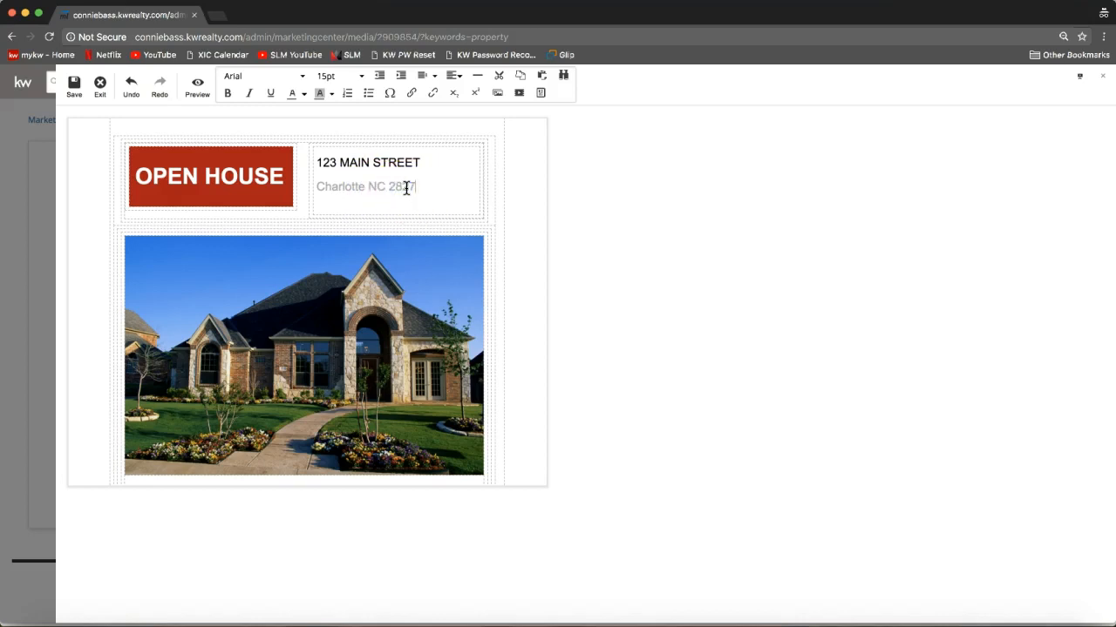
# Finish the ZIP code in the line below the street address and insert a comma after the city name
pyautogui.write('7')
pyautogui.click(364, 185)
pyautogui.write(',')
pyautogui.click(431, 189)
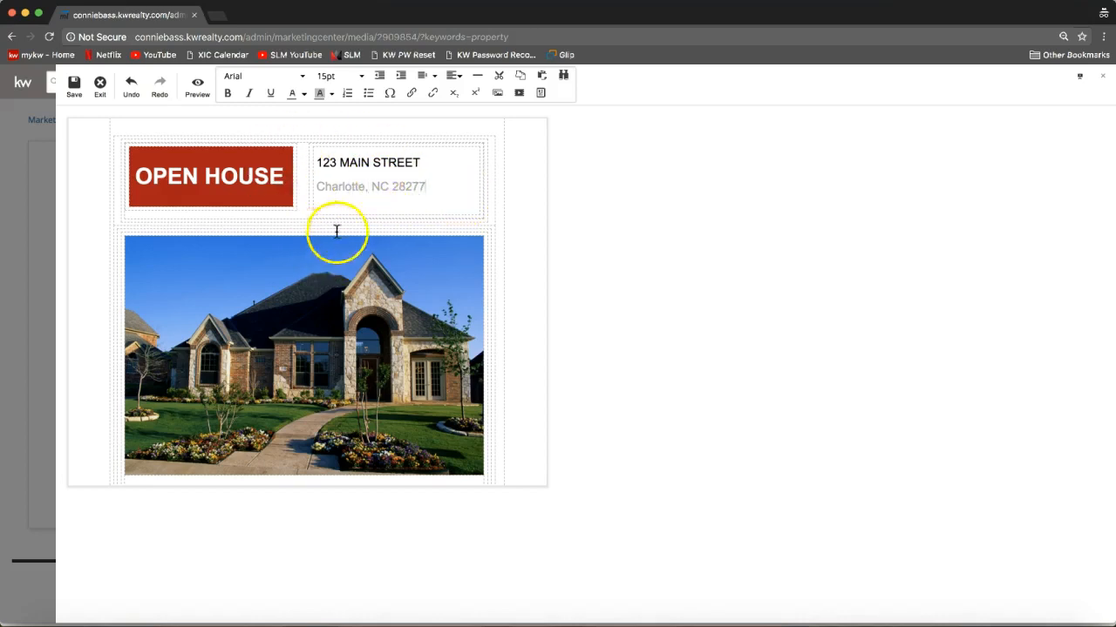
# Examine the price and property description below the house photo
pyautogui.scroll(-3, 417, 190)
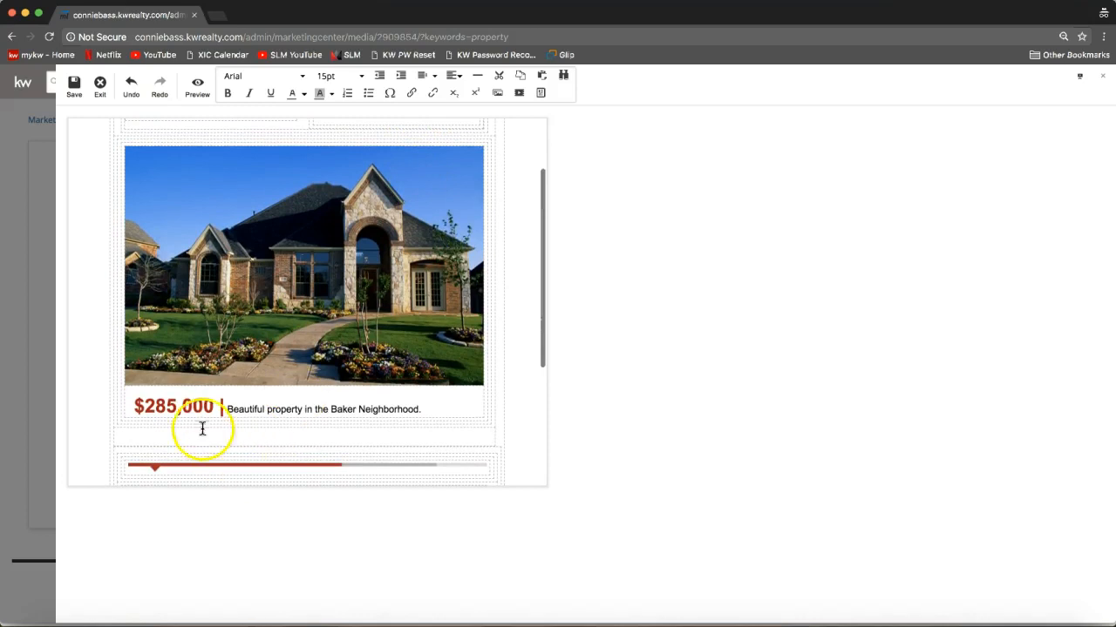
pyautogui.scroll(-1, 190, 412)
pyautogui.click(147, 386)
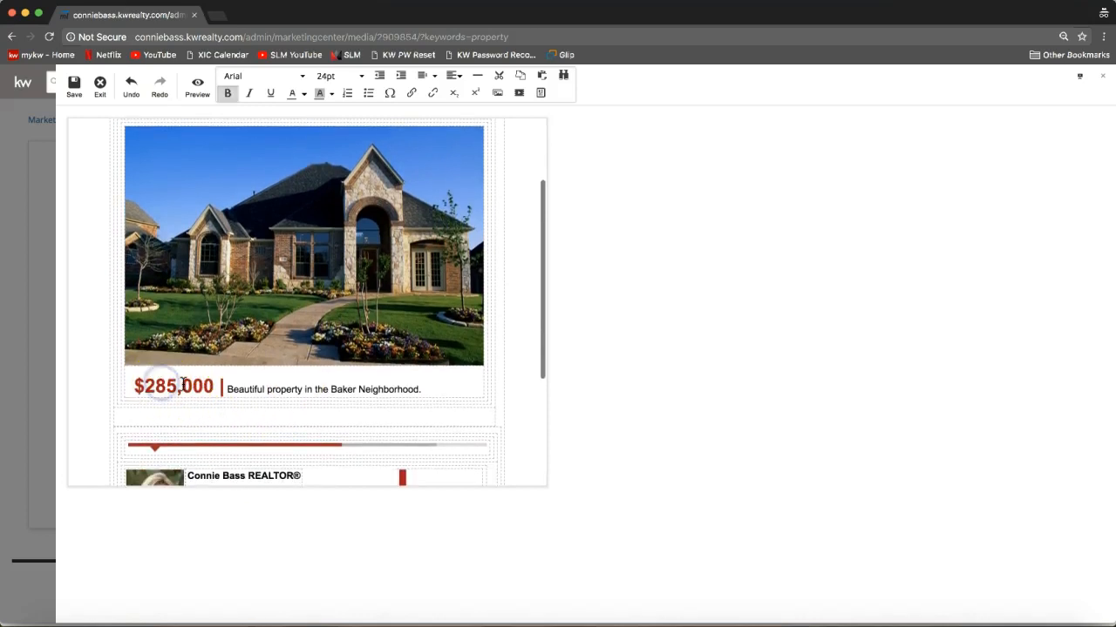
pyautogui.click(304, 389)
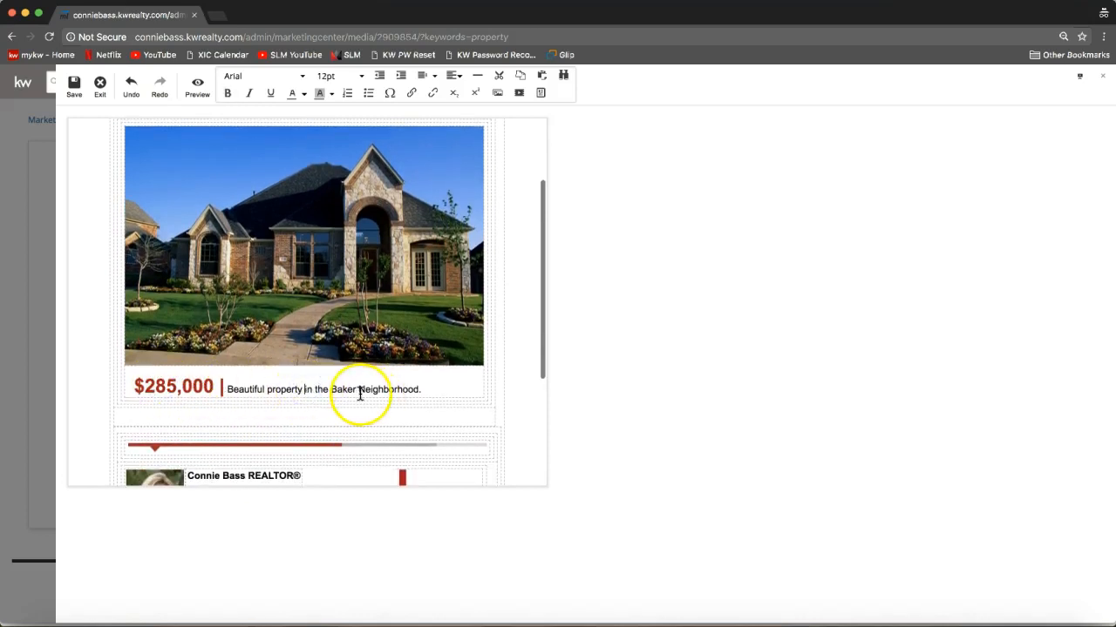
pyautogui.scroll(3, 360, 392)
pyautogui.scroll(2, 360, 393)
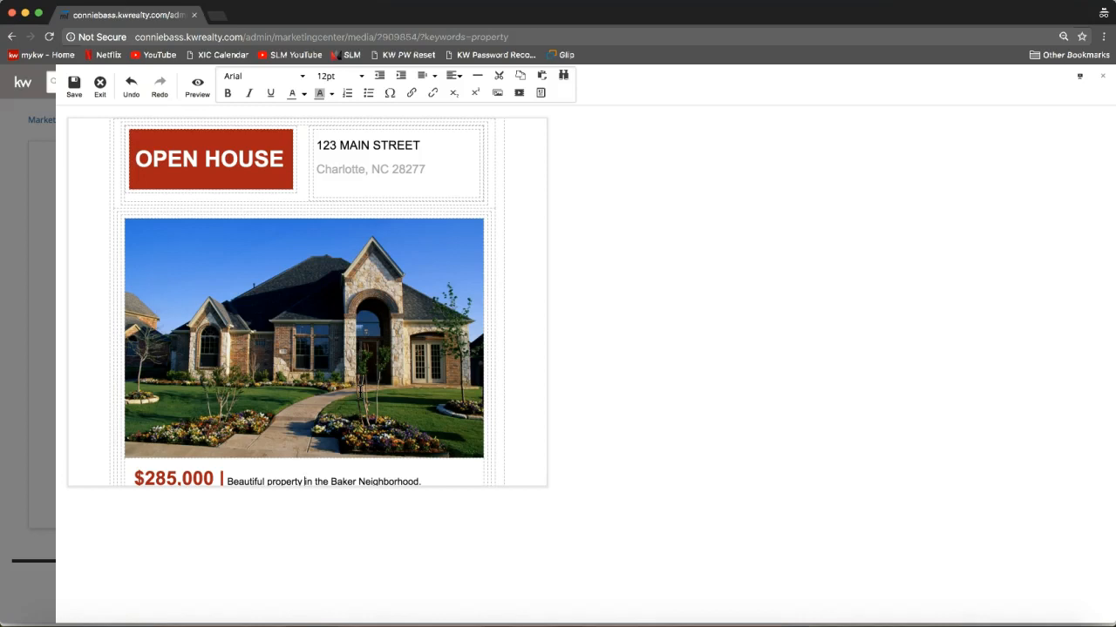
# Delete and retype the final "E" of the red banner's headline
pyautogui.click(291, 156)
pyautogui.press('BackSpace')
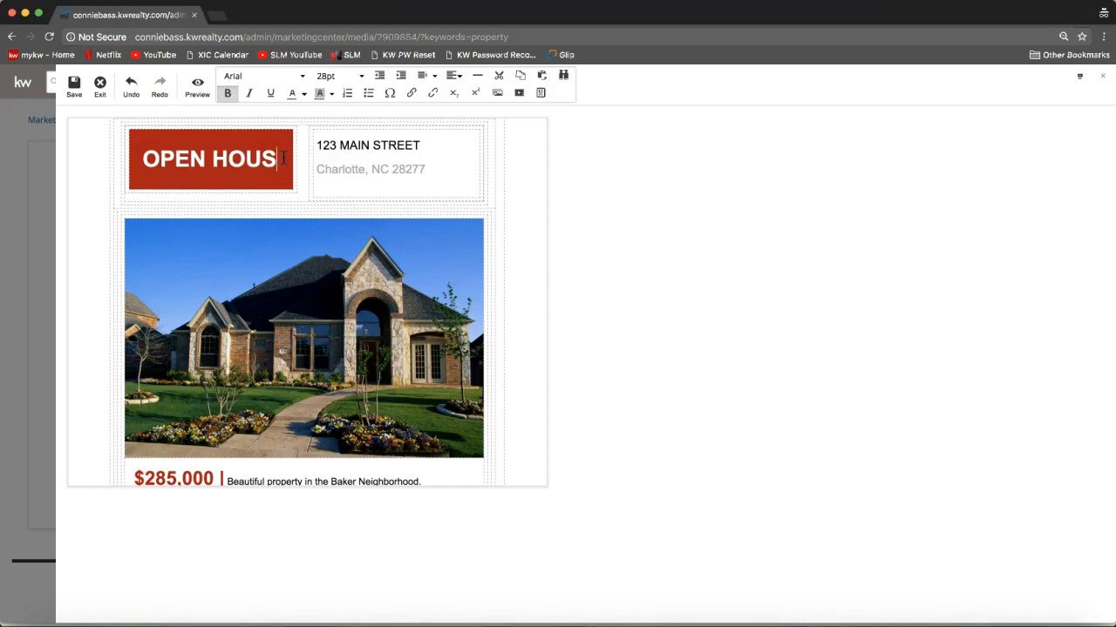
pyautogui.write('e')
pyautogui.press('BackSpace')
pyautogui.write('E')
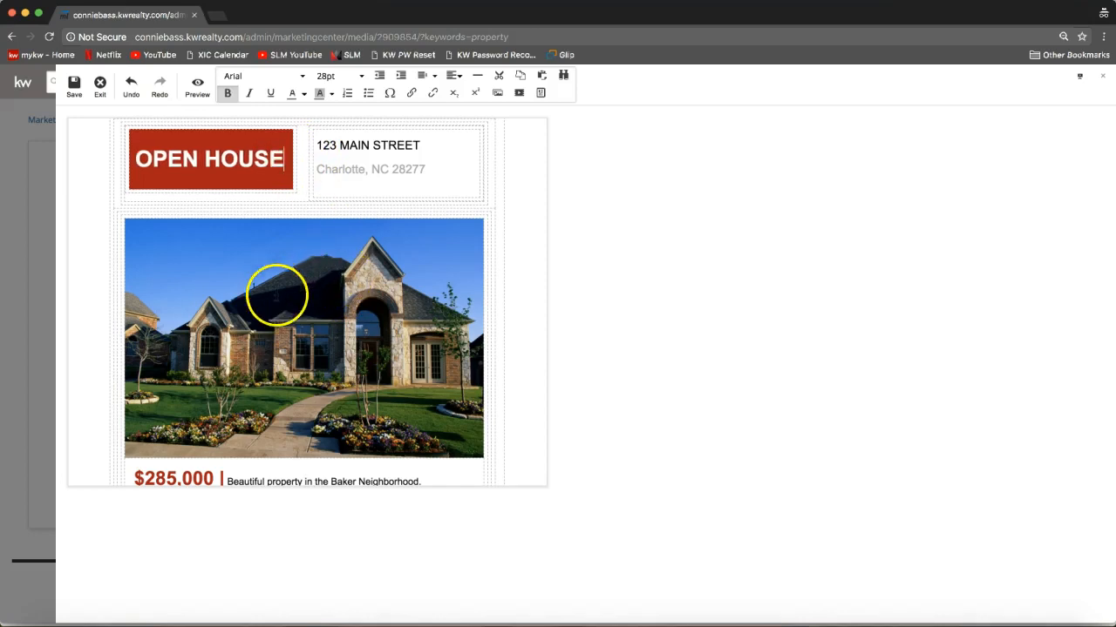
# Select the template's house photo and open the image upload dialog for a replacement picture
pyautogui.scroll(-1, 266, 310)
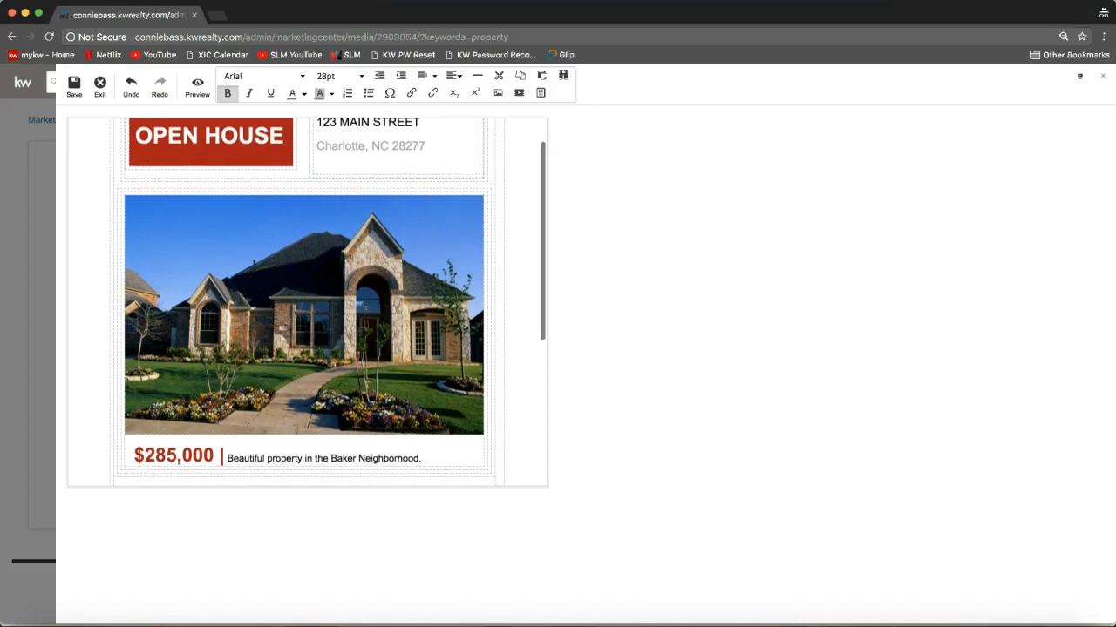
pyautogui.click(252, 290)
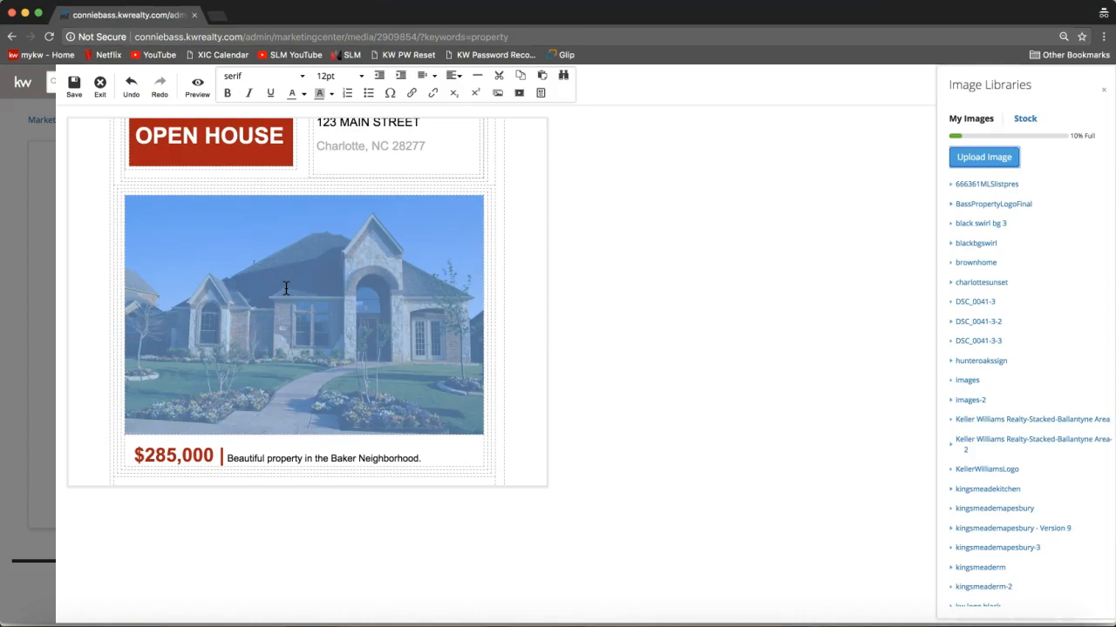
pyautogui.scroll(1, 270, 374)
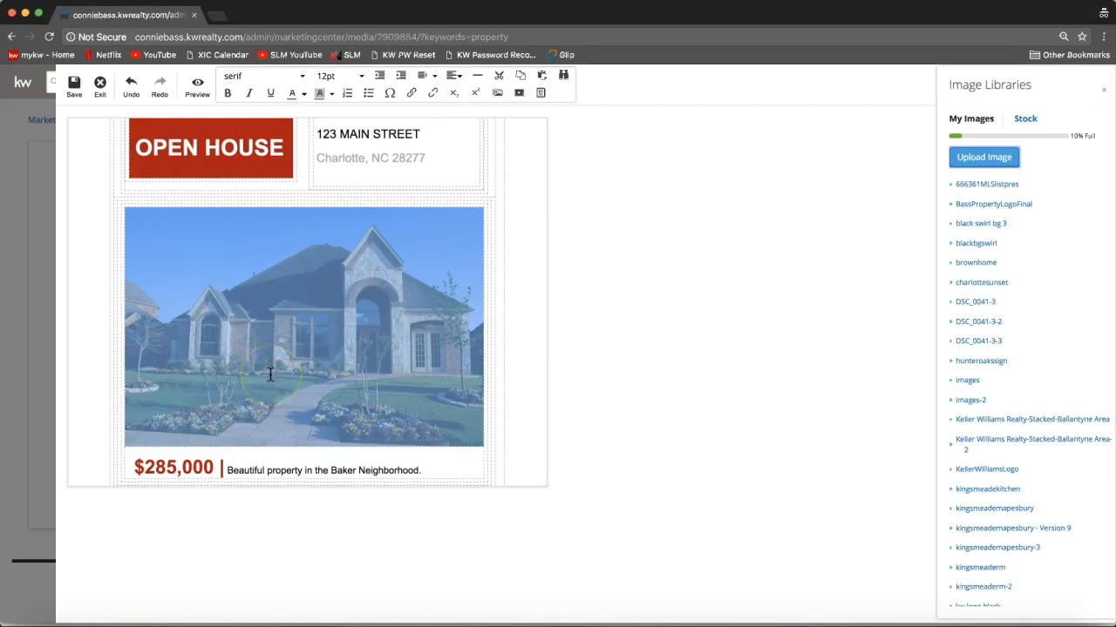
pyautogui.scroll(2, 270, 375)
pyautogui.click(331, 361)
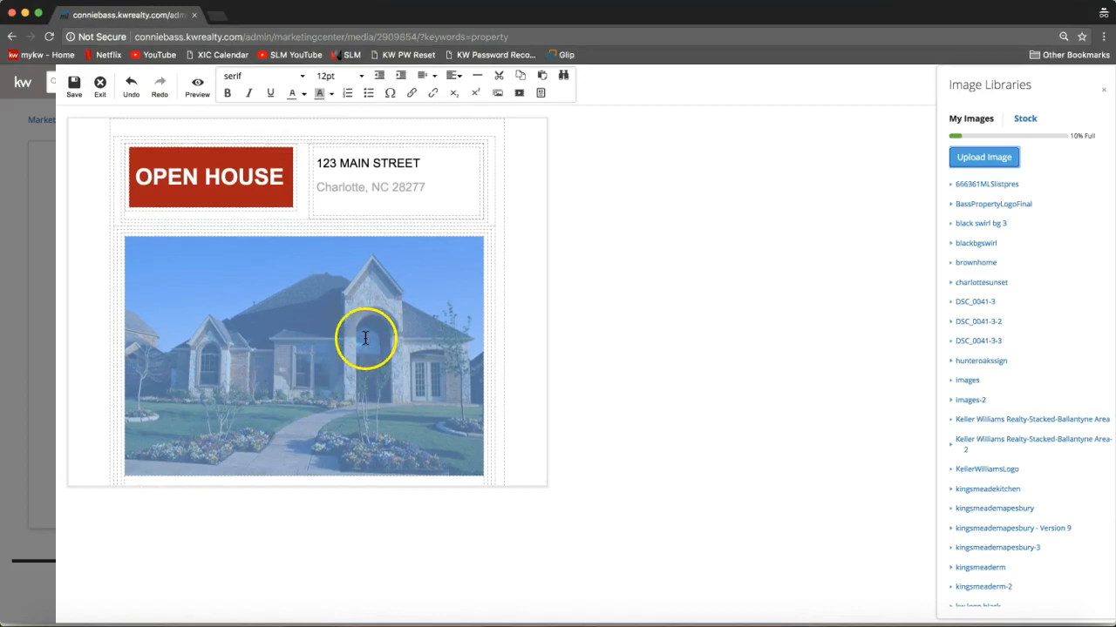
pyautogui.click(992, 159)
pyautogui.click(990, 165)
pyautogui.click(990, 165)
pyautogui.scroll(-1, 284, 406)
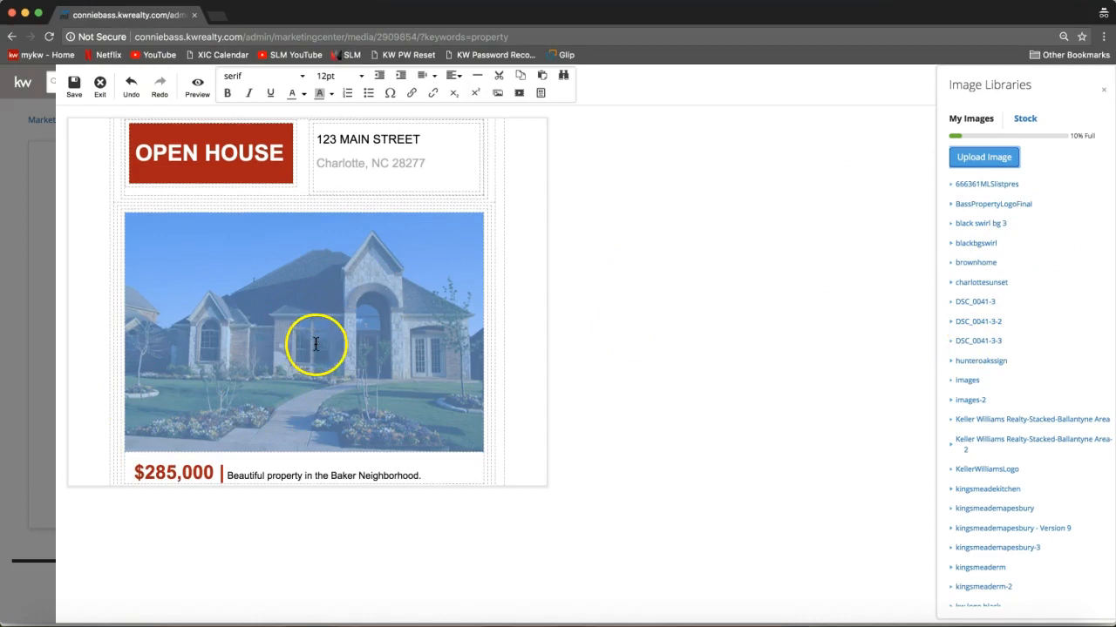
pyautogui.click(998, 161)
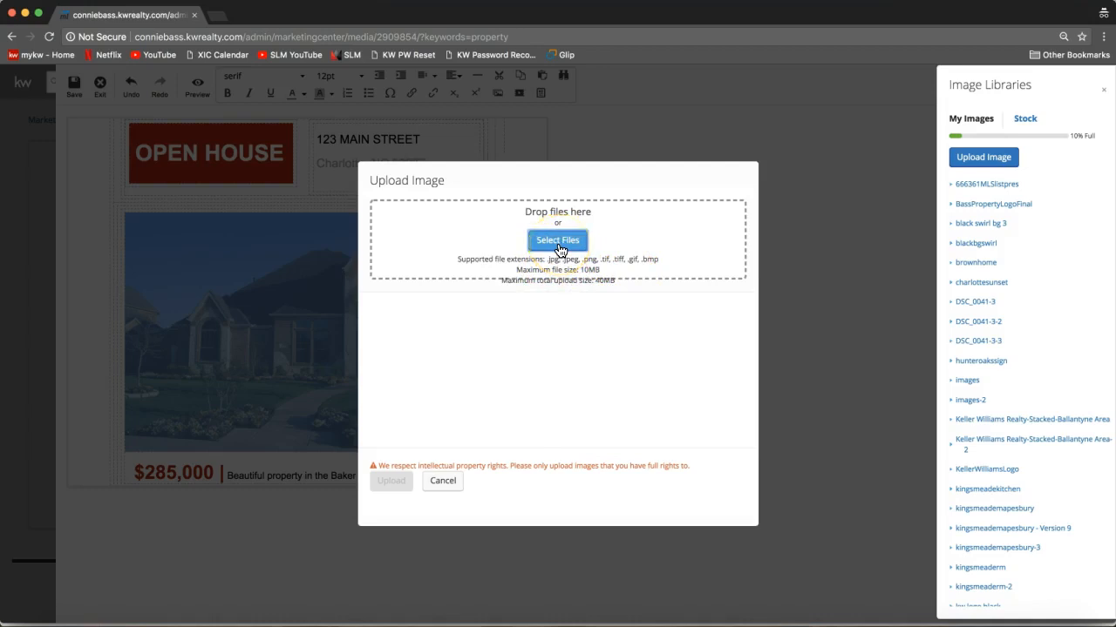
# Choose Home.jpg from the Desktop folder as the image file to upload
pyautogui.click(559, 249)
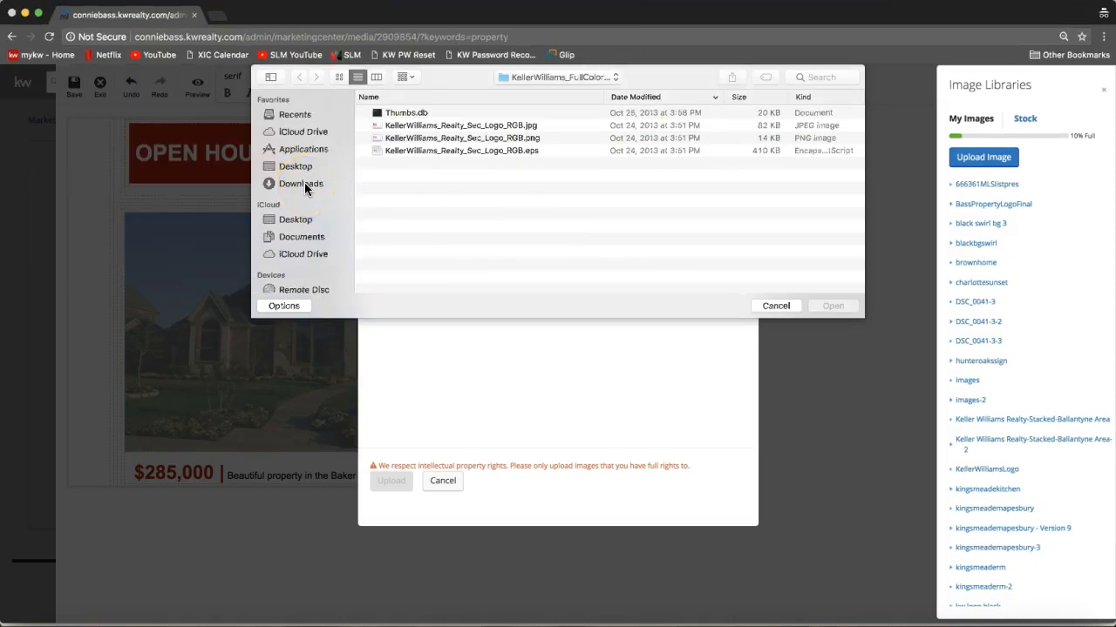
pyautogui.click(305, 185)
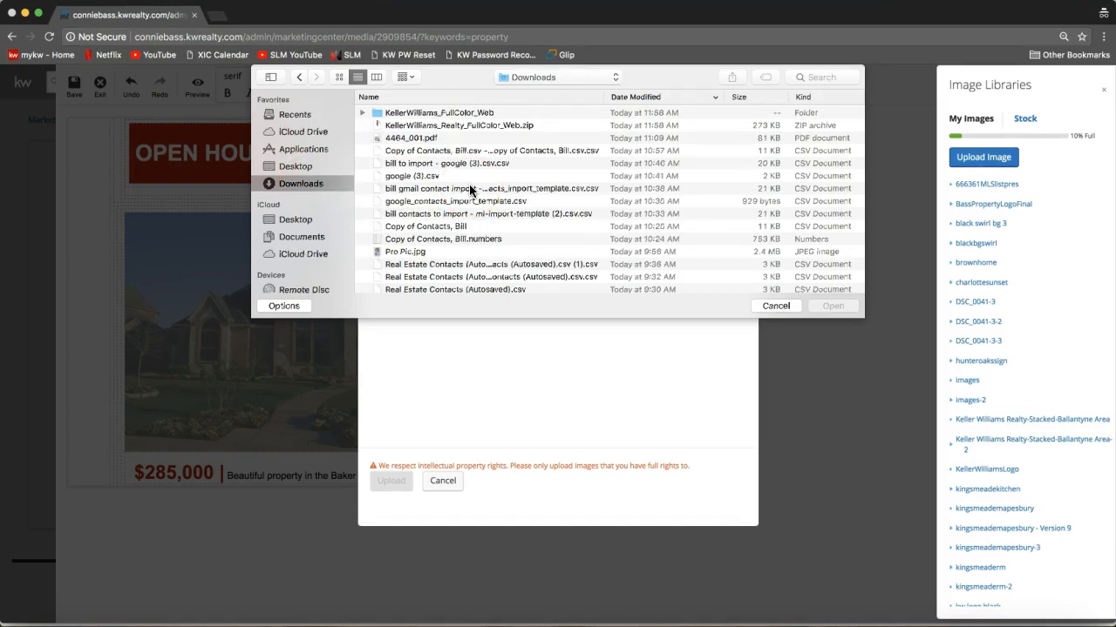
pyautogui.click(296, 167)
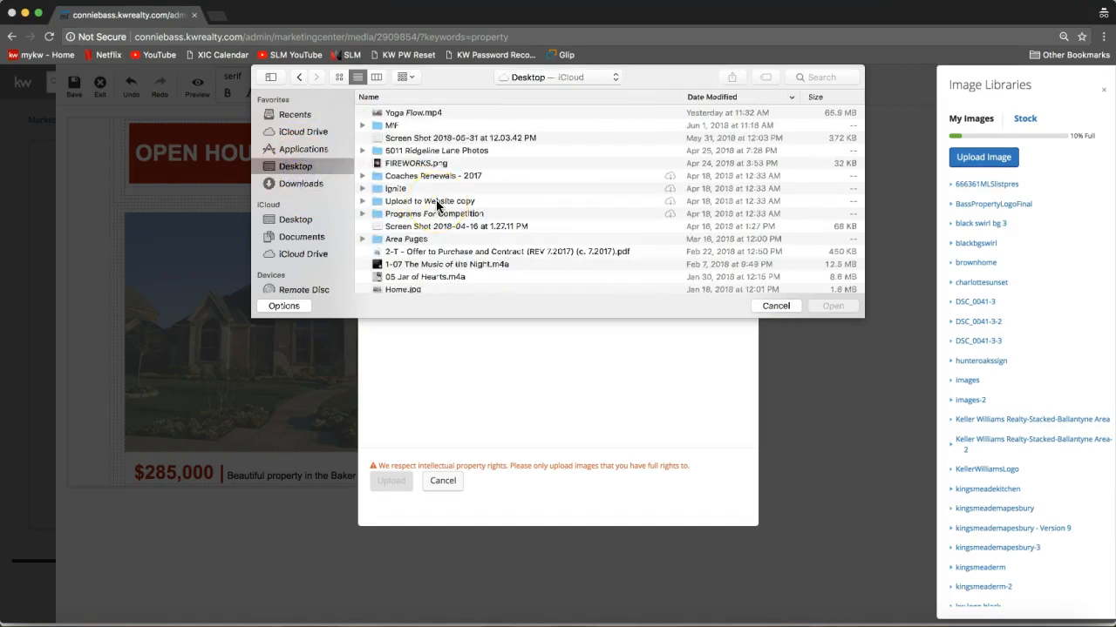
pyautogui.scroll(-5, 436, 206)
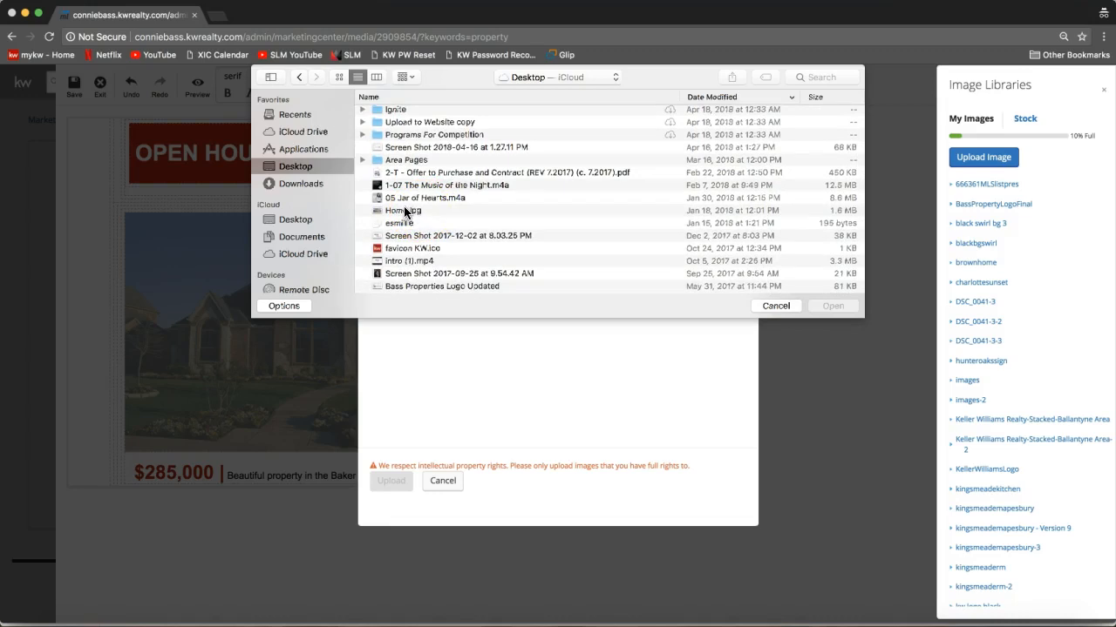
pyautogui.click(405, 212)
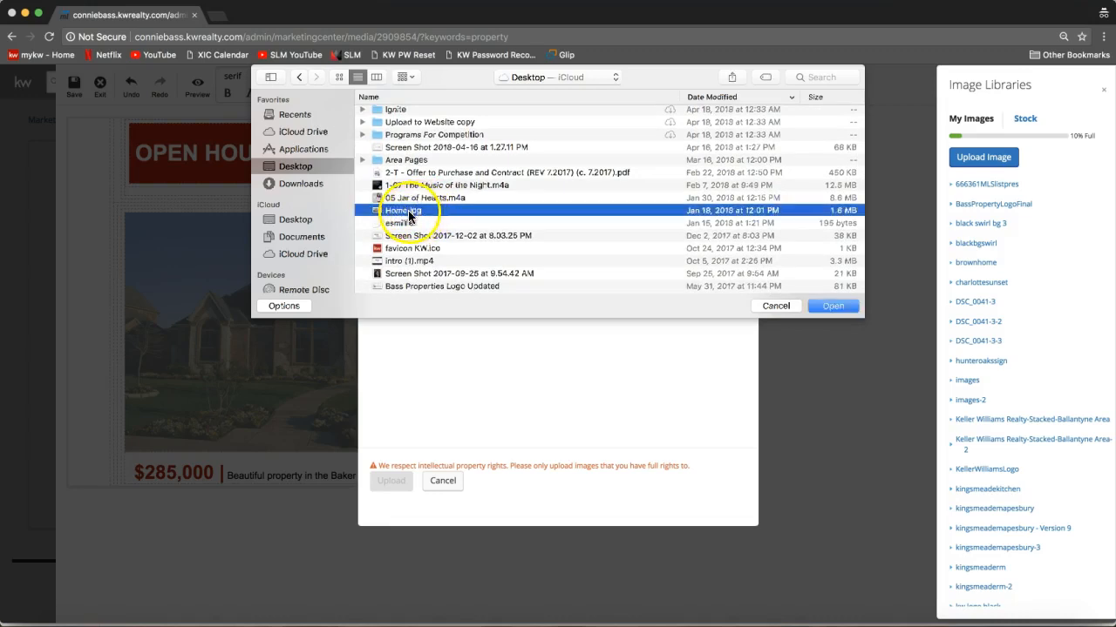
pyautogui.doubleClick(408, 212)
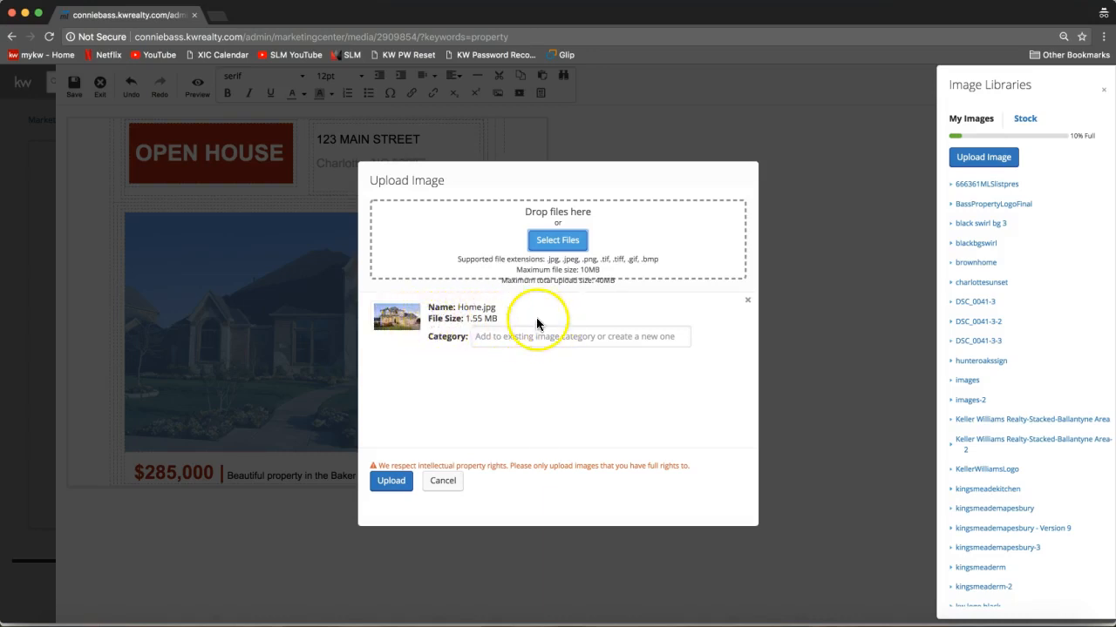
# Upload Home.jpg without a category to replace the template's house photo, and close the upload dialog
pyautogui.click(399, 484)
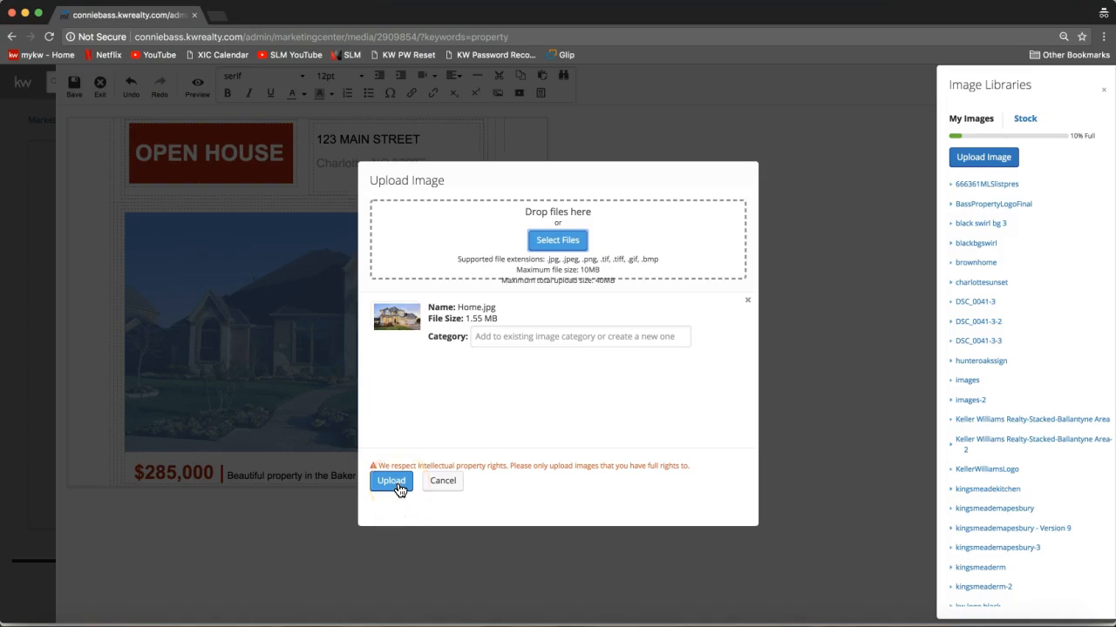
pyautogui.click(397, 485)
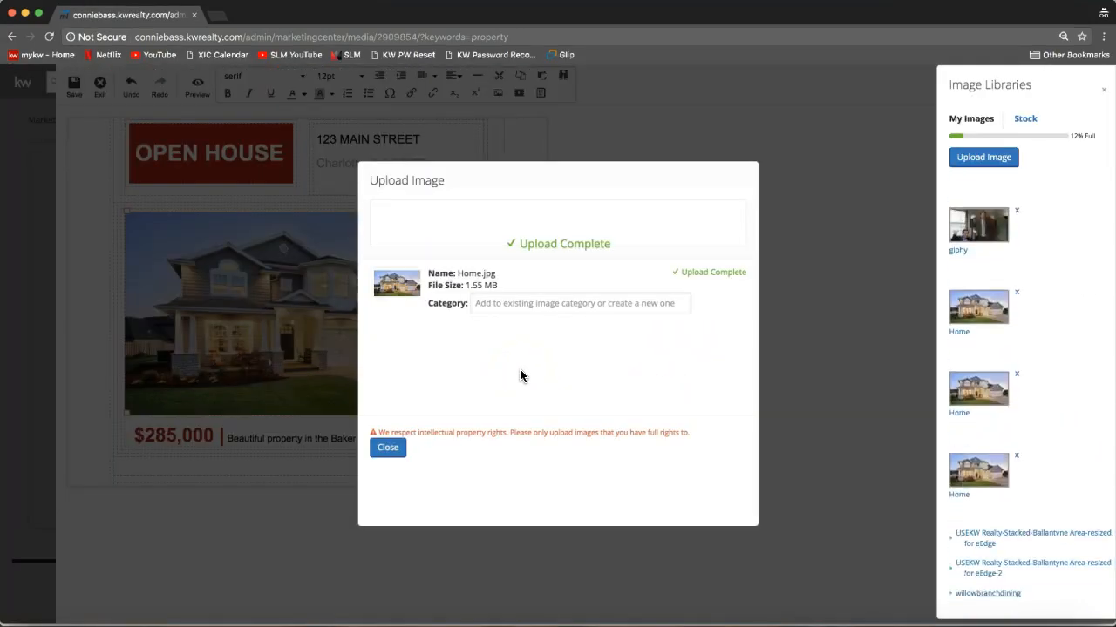
pyautogui.click(388, 448)
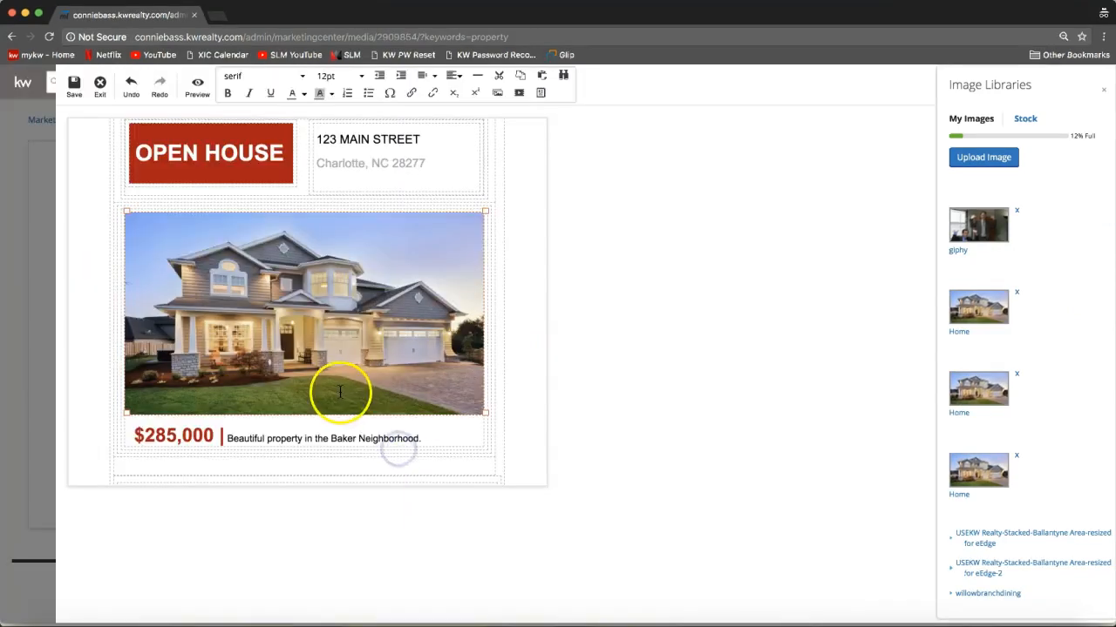
# Review the edited email from the headline and new photo down to the agent's contact footer
pyautogui.scroll(-2, 376, 323)
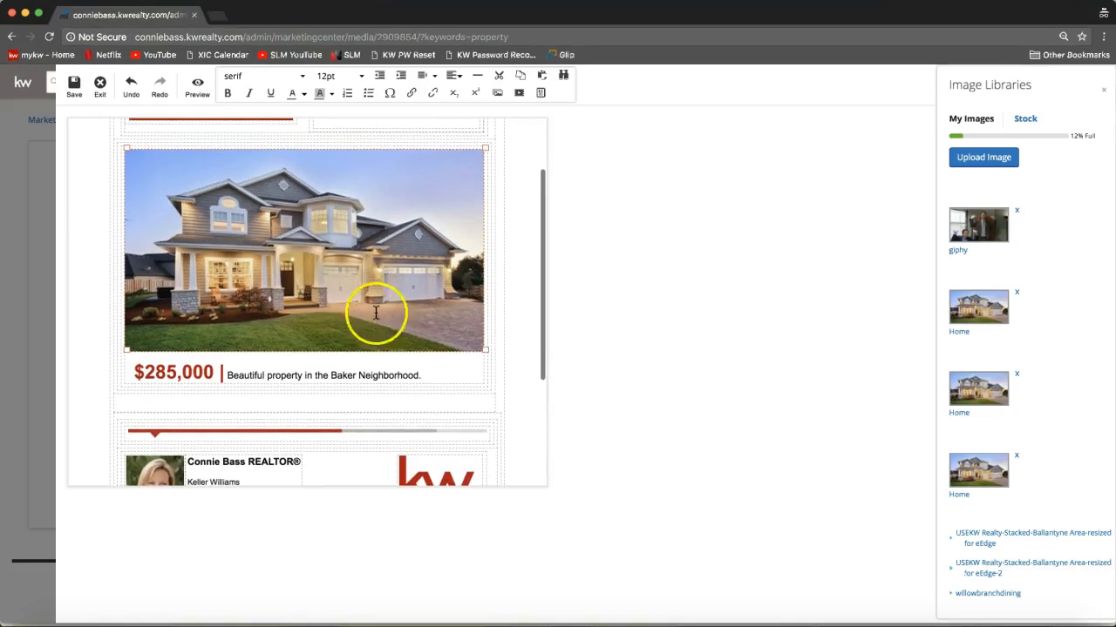
pyautogui.scroll(2, 253, 298)
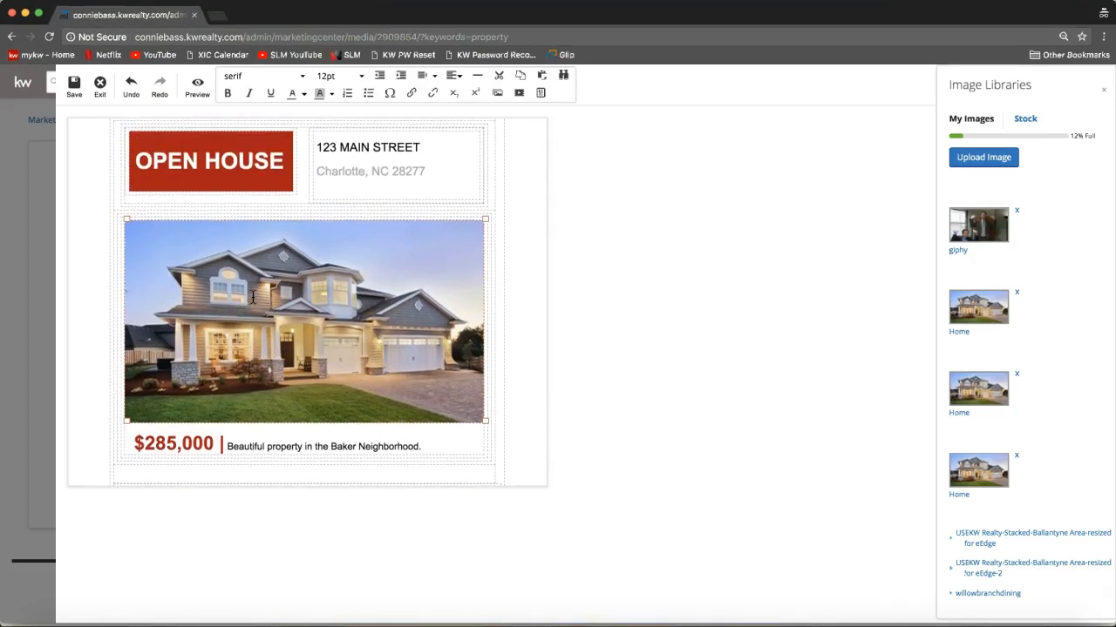
pyautogui.scroll(-2, 252, 298)
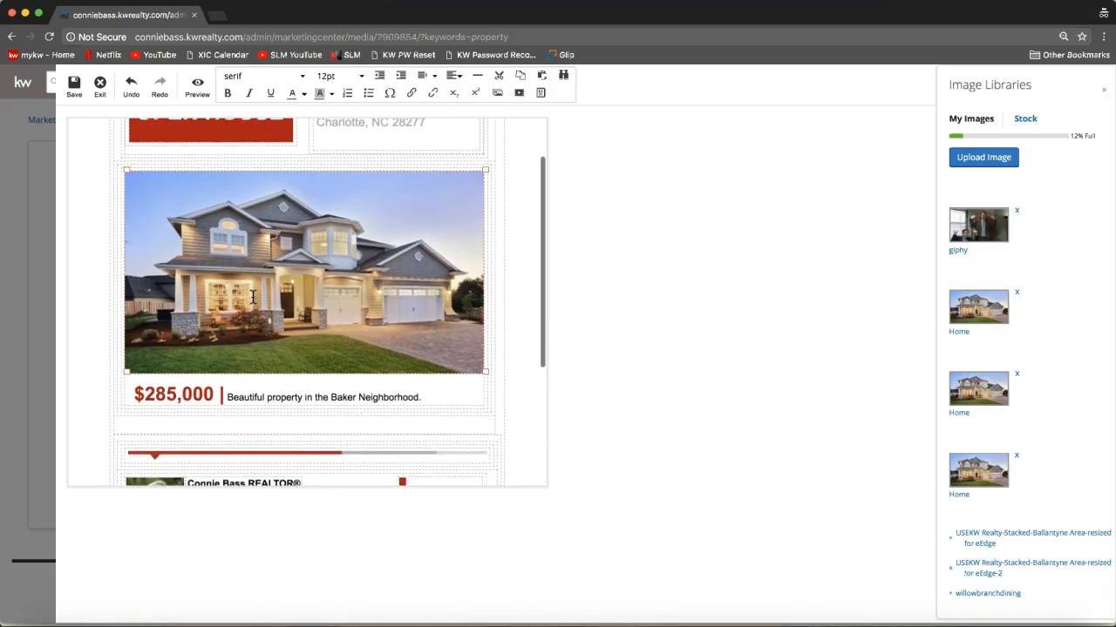
pyautogui.scroll(-5, 253, 298)
pyautogui.click(383, 301)
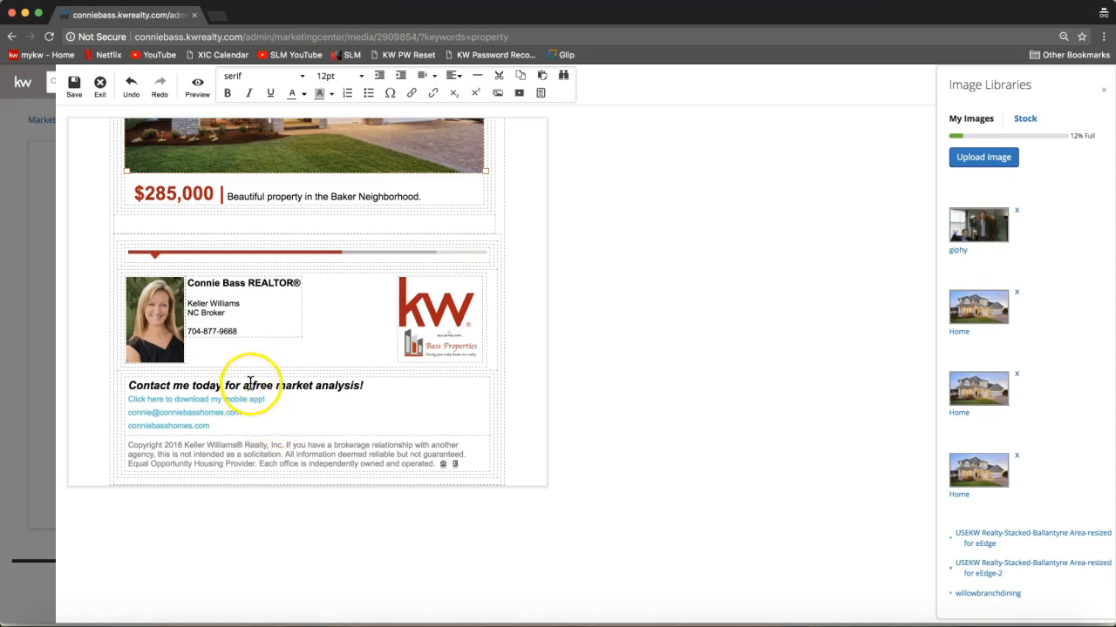
pyautogui.click(244, 332)
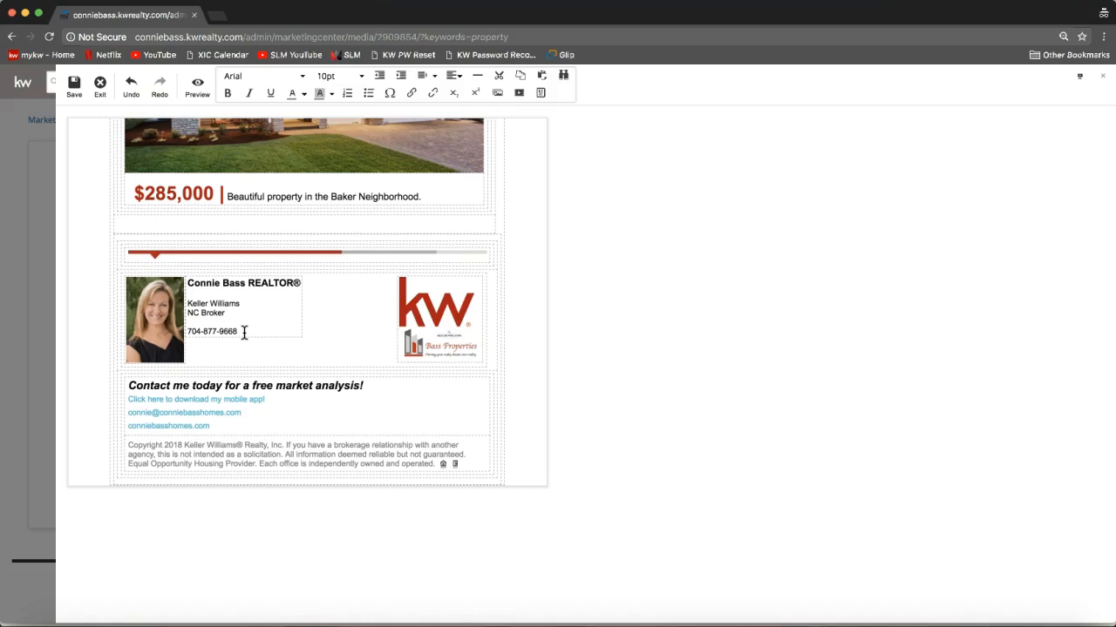
pyautogui.scroll(1, 244, 332)
pyautogui.scroll(6, 244, 332)
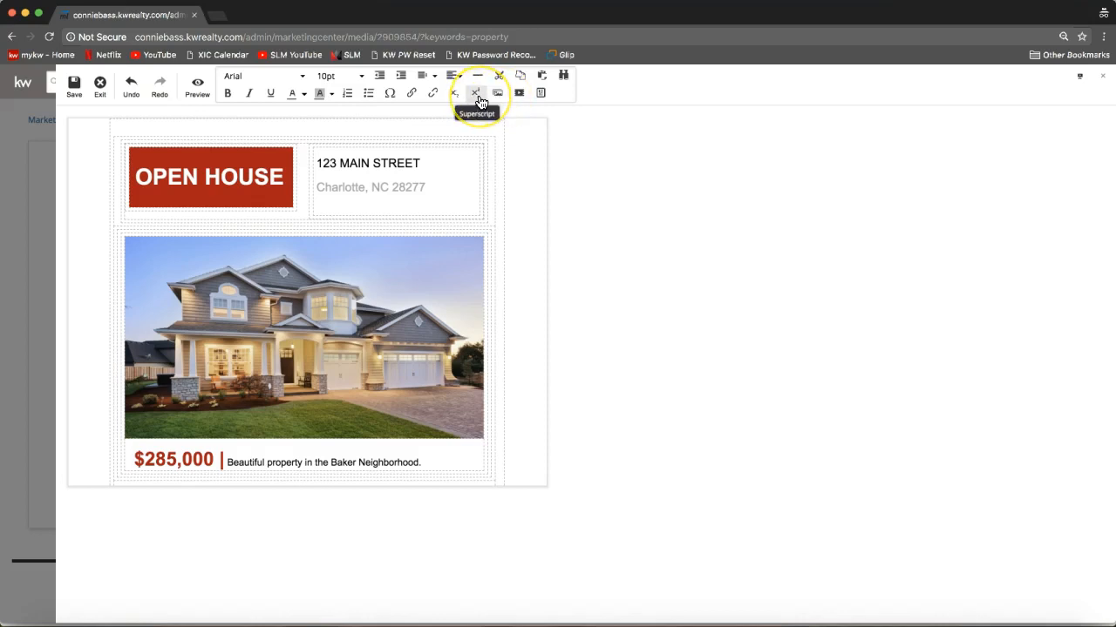
# Preview the finished email in its desktop version, look through it and return to editing
pyautogui.click(198, 97)
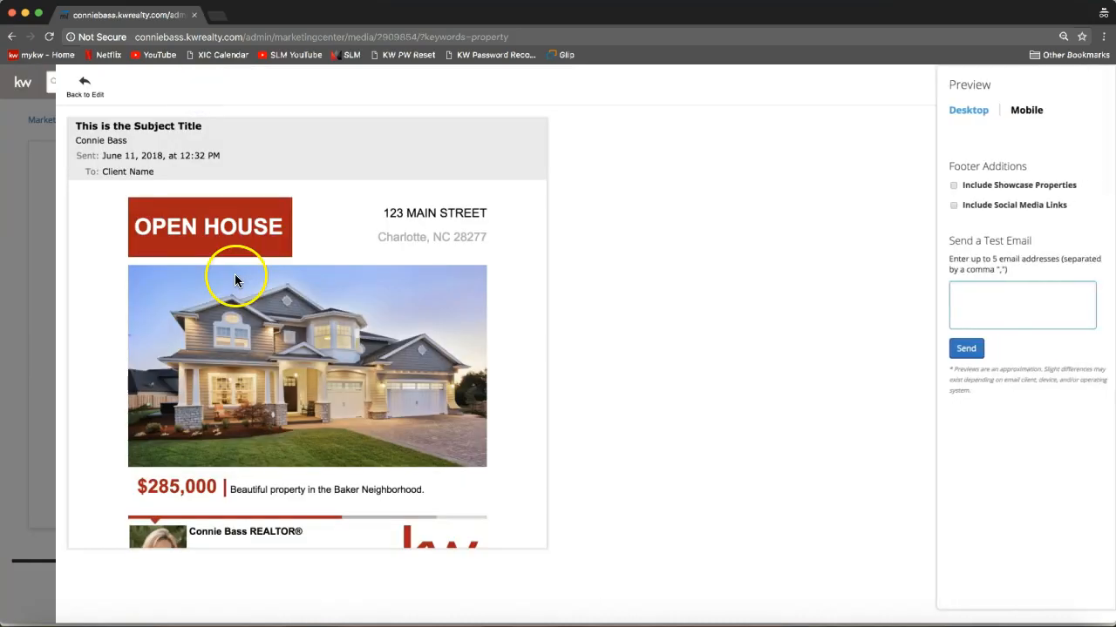
pyautogui.click(1006, 305)
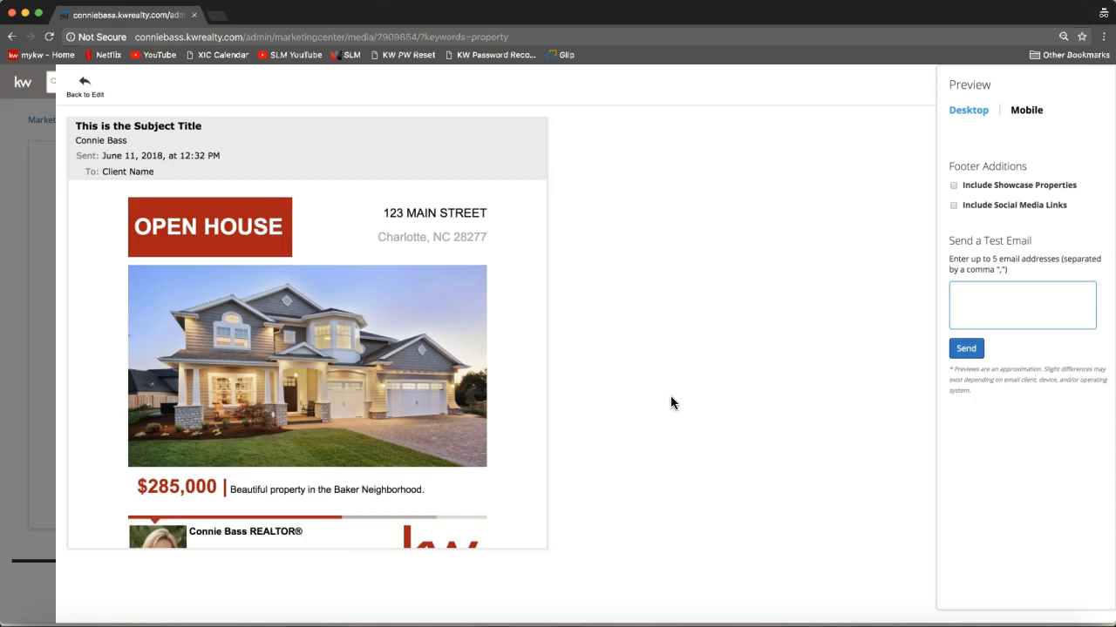
pyautogui.scroll(-3, 397, 422)
pyautogui.scroll(3, 397, 424)
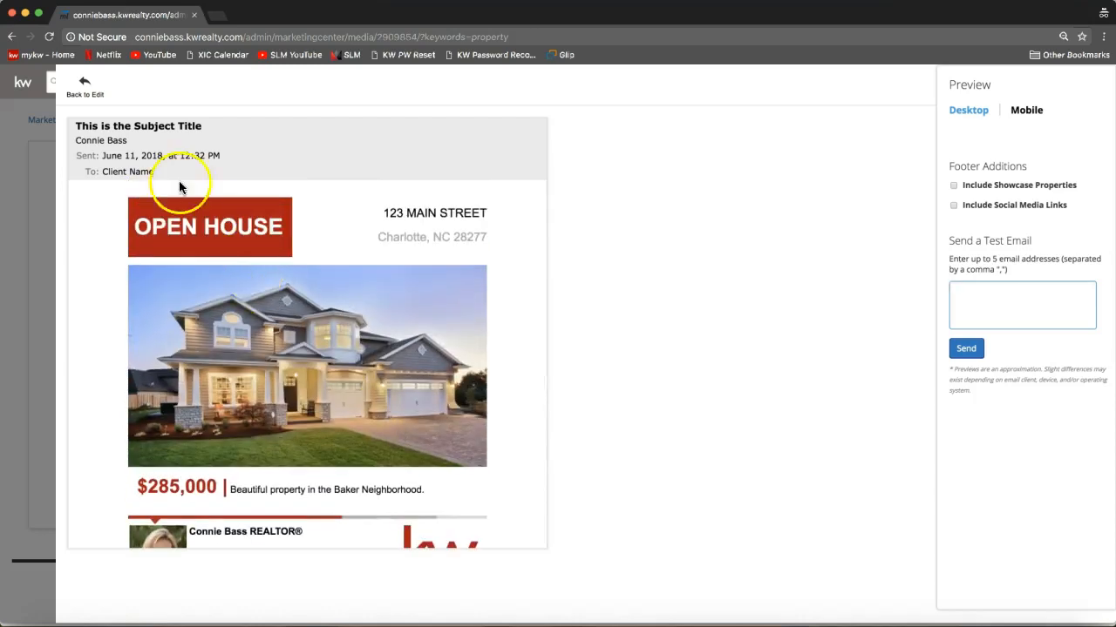
pyautogui.click(91, 87)
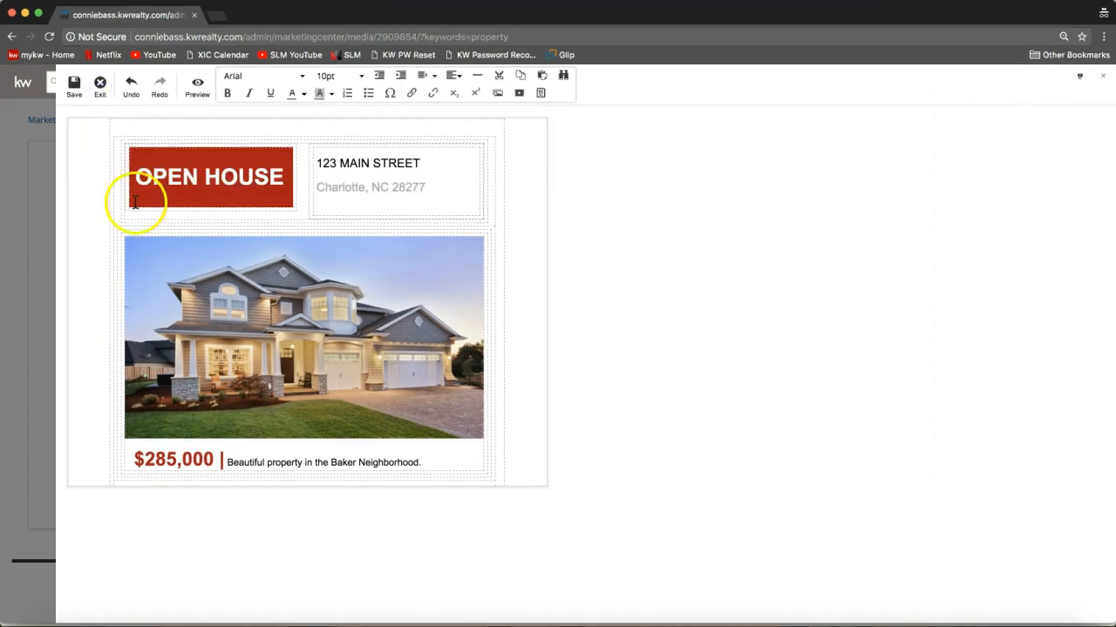
# Save the edited email under a new name made of "Open House - " followed by the property's street address
pyautogui.click(75, 102)
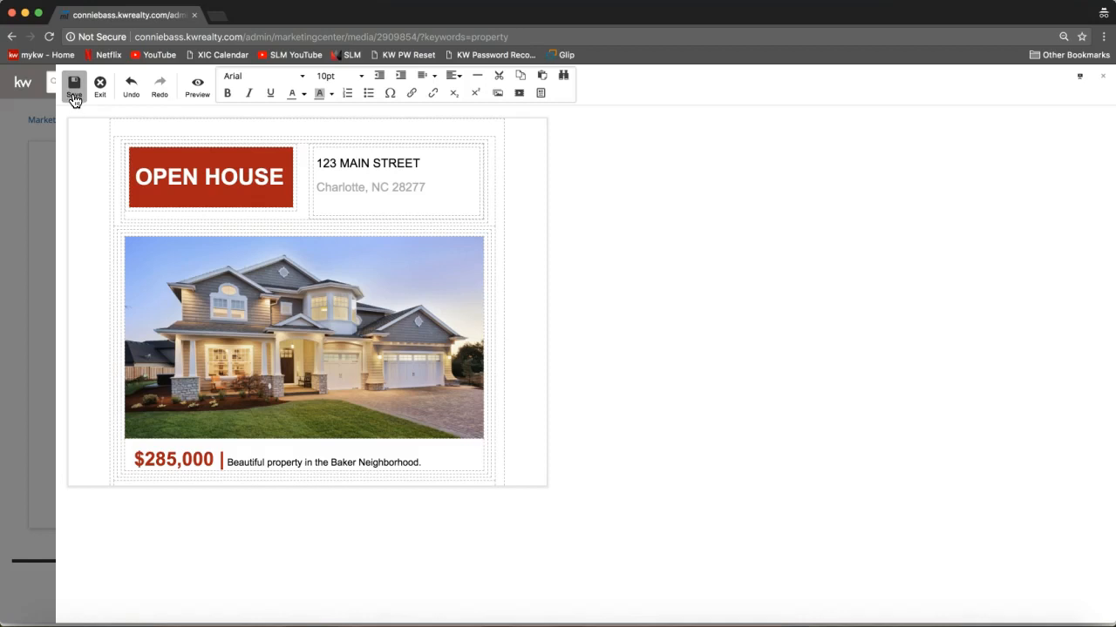
pyautogui.click(75, 100)
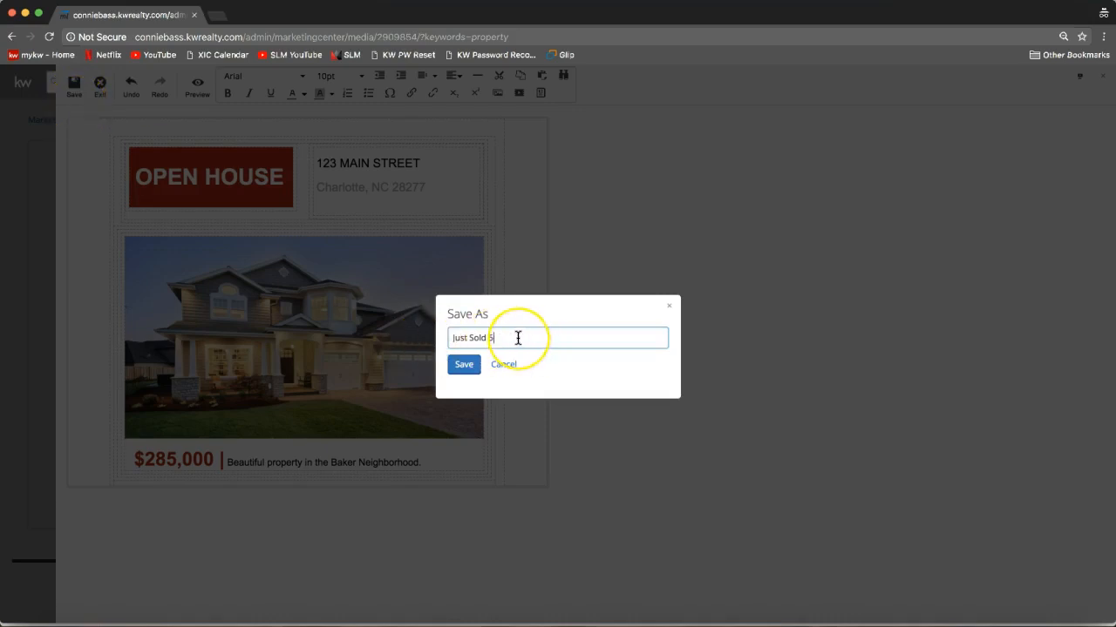
pyautogui.press('BackSpace')
pyautogui.press('BackSpace')
pyautogui.press('BackSpace')
pyautogui.press('BackSpace')
pyautogui.press('BackSpace')
pyautogui.press('BackSpace')
pyautogui.press('BackSpace')
pyautogui.press('BackSpace')
pyautogui.press('BackSpace')
pyautogui.press('BackSpace')
pyautogui.press('BackSpace')
pyautogui.press('BackSpace')
pyautogui.write('Open House - 123 Main Stree')
pyautogui.click(521, 370)
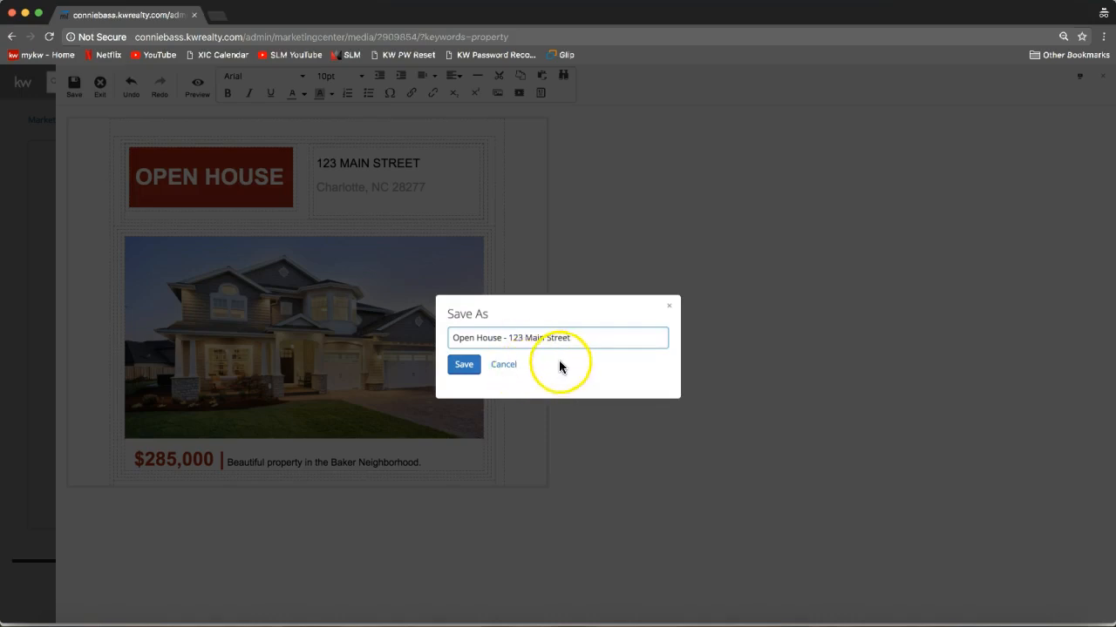
pyautogui.click(457, 366)
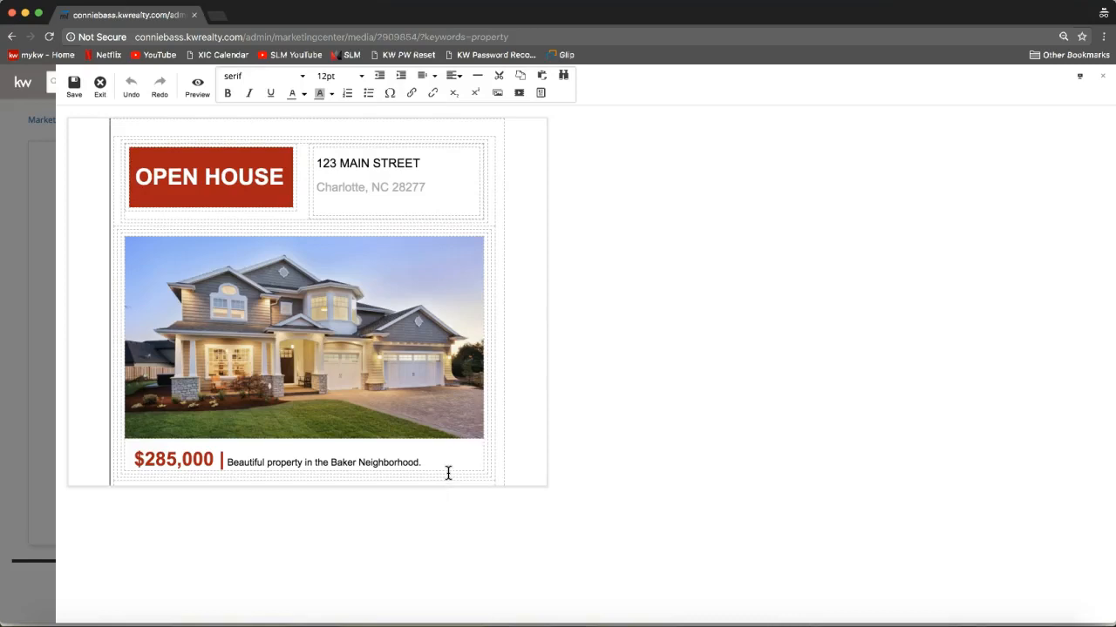
# Look over the saved email down to the agent's contact block and exit the editor
pyautogui.click(195, 426)
pyautogui.click(316, 338)
pyautogui.scroll(-2, 316, 338)
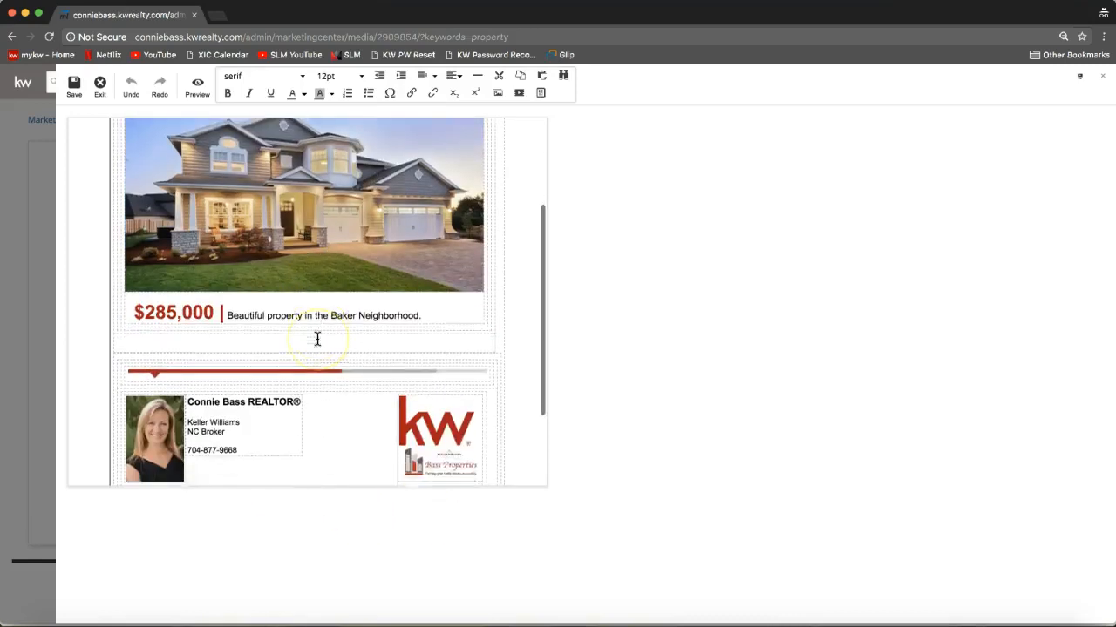
pyautogui.scroll(2, 316, 338)
pyautogui.click(304, 331)
pyautogui.click(77, 207)
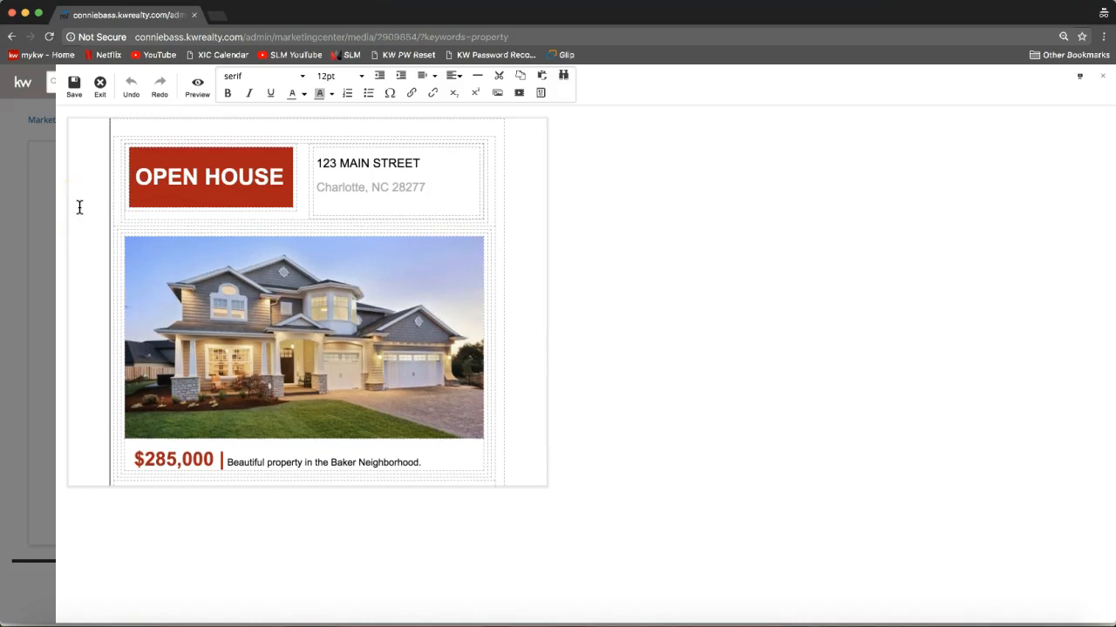
pyautogui.click(95, 172)
pyautogui.click(101, 99)
pyautogui.click(99, 102)
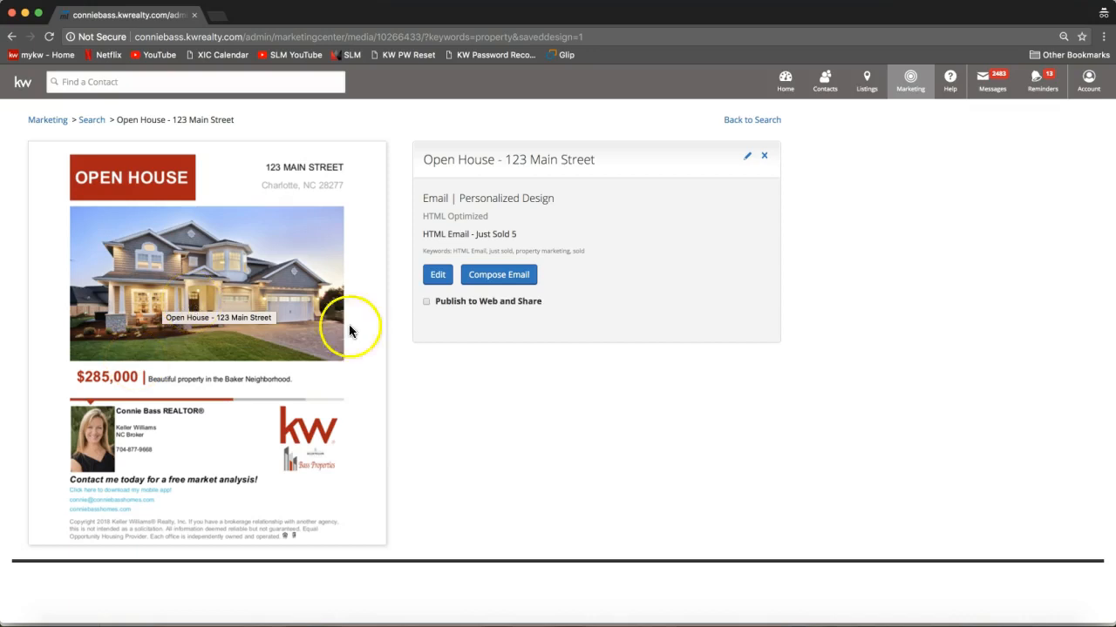
# Start composing an email from the saved open house design and review its body down to the footer
pyautogui.click(508, 283)
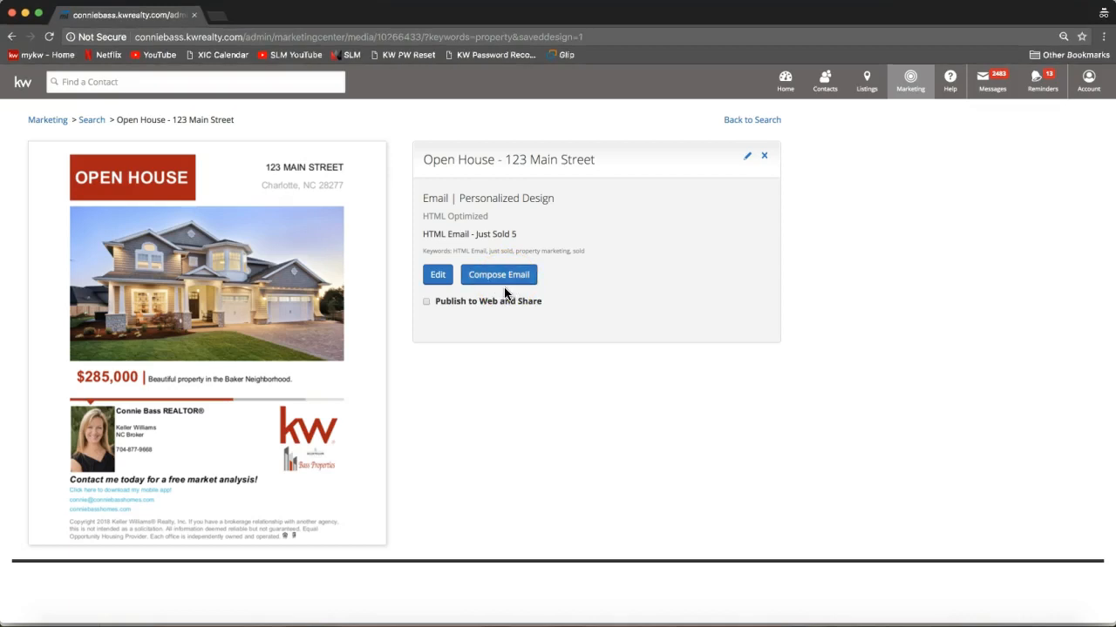
pyautogui.click(504, 287)
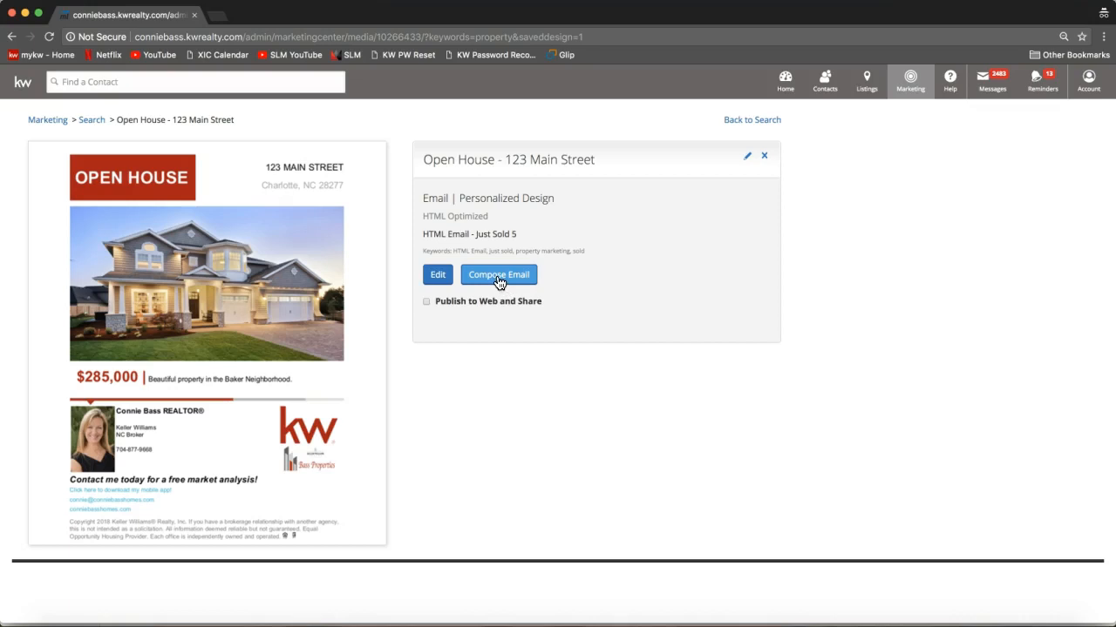
pyautogui.click(499, 275)
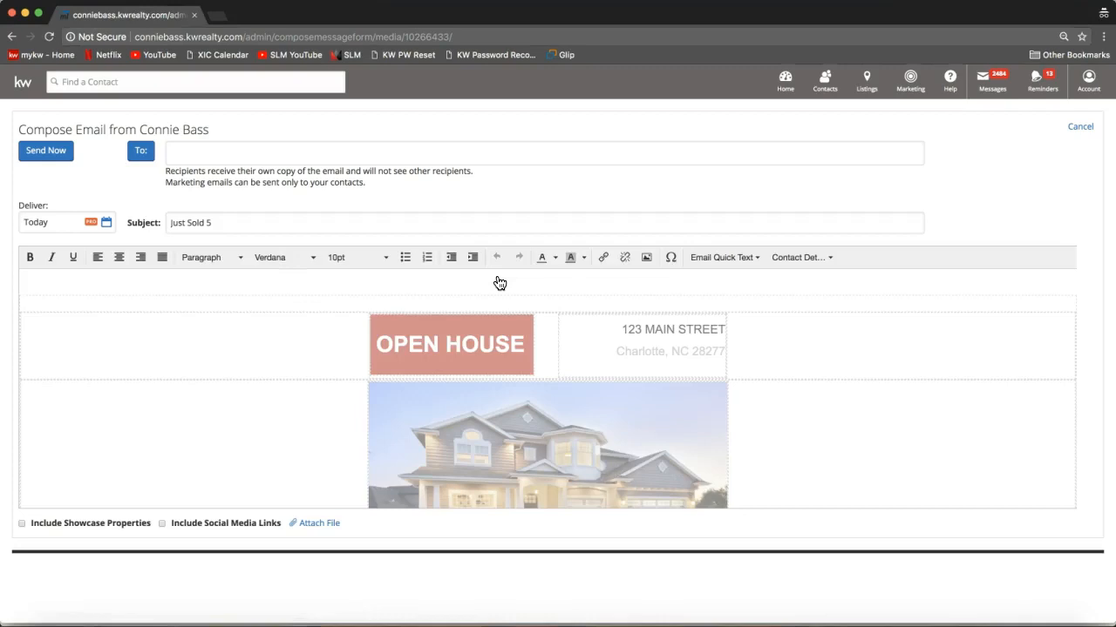
pyautogui.click(473, 299)
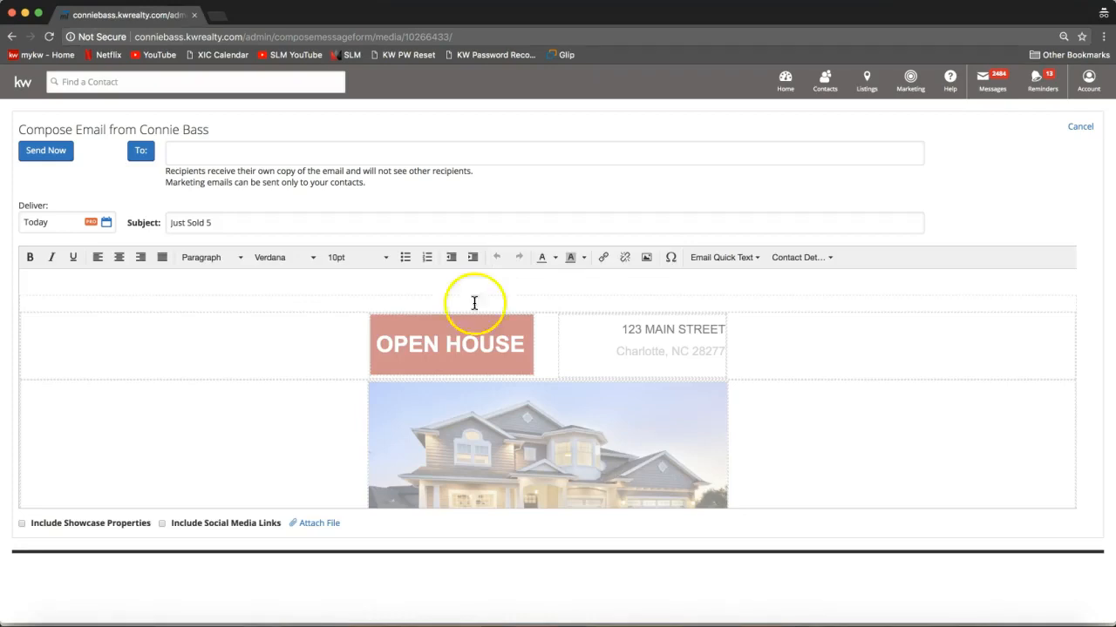
pyautogui.scroll(-5, 312, 411)
pyautogui.scroll(-3, 311, 410)
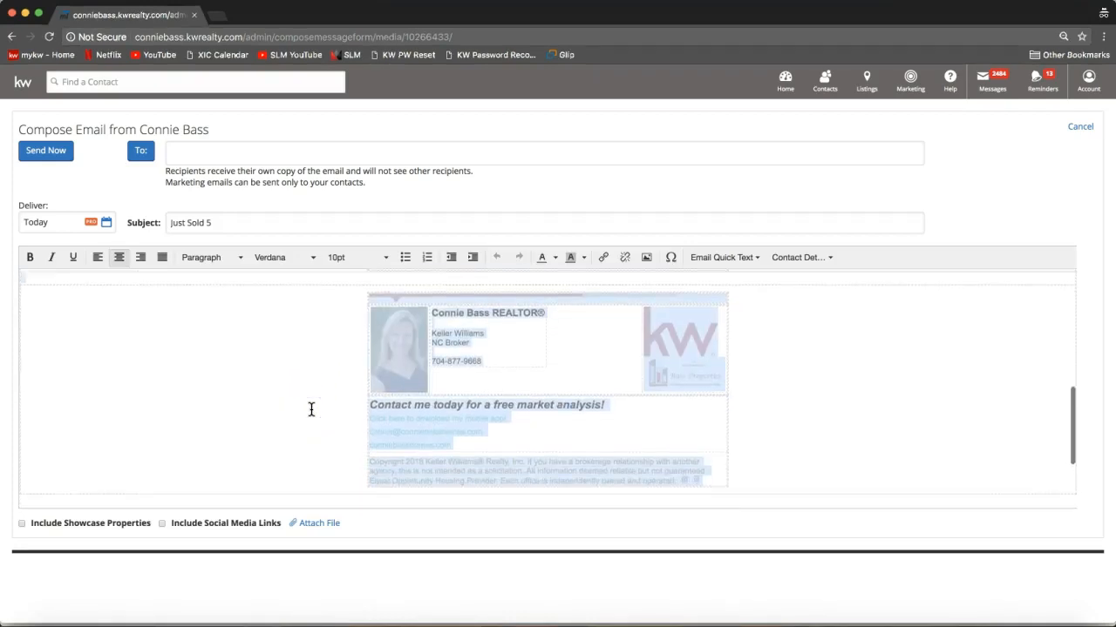
pyautogui.scroll(6, 311, 410)
pyautogui.scroll(2, 311, 409)
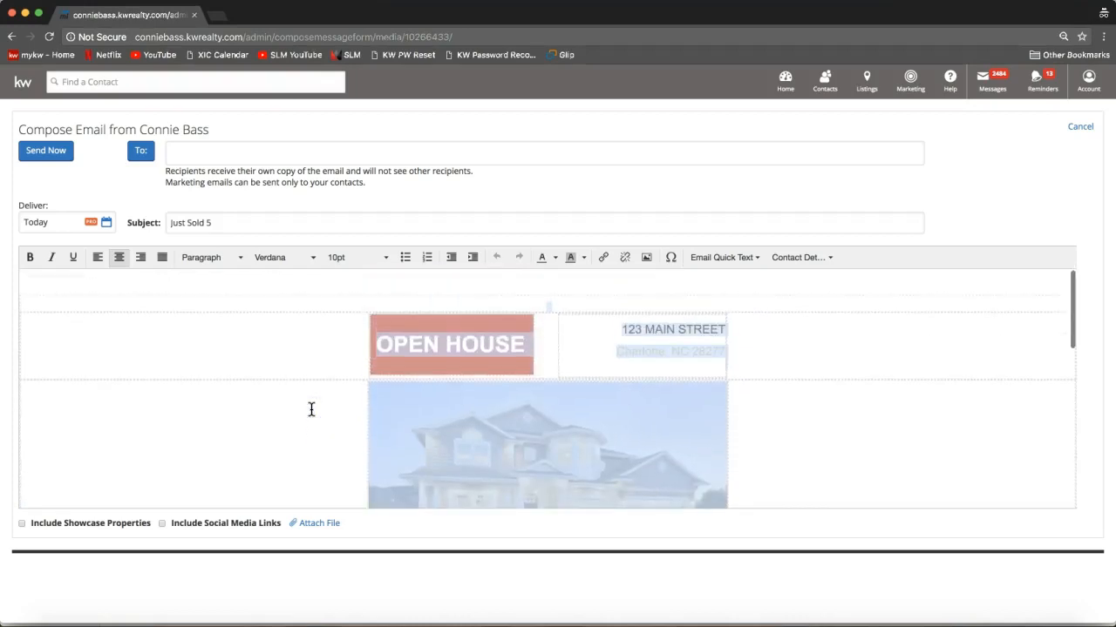
# Replace the email subject with "Open House This Weekend From 2-4 Saturday and Sunday!" followed by the property's street address
pyautogui.click(270, 218)
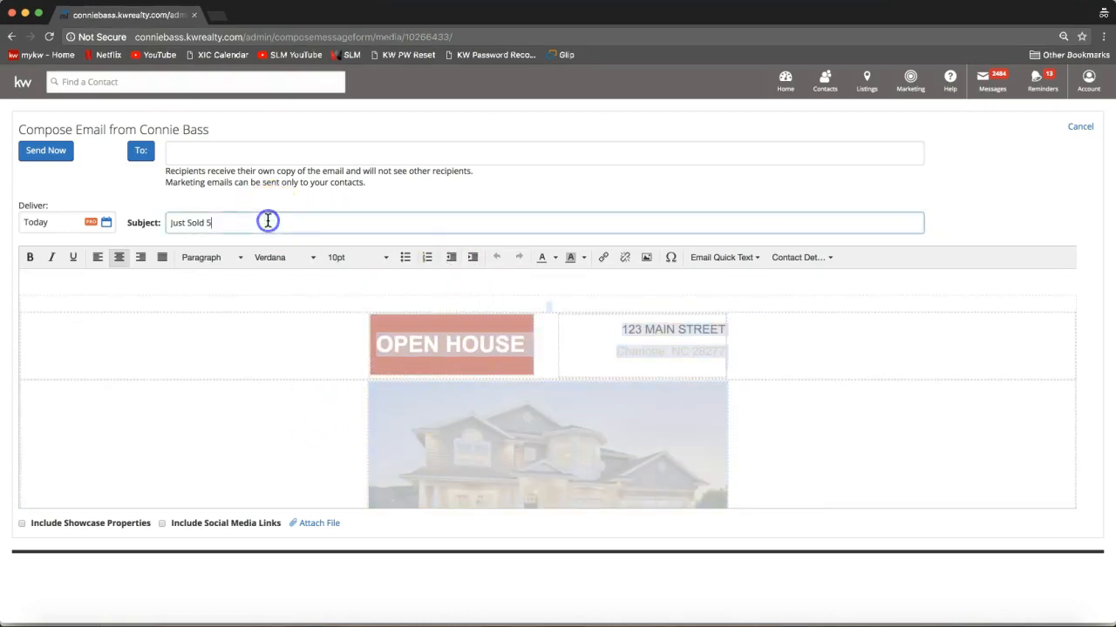
pyautogui.tripleClick(177, 223)
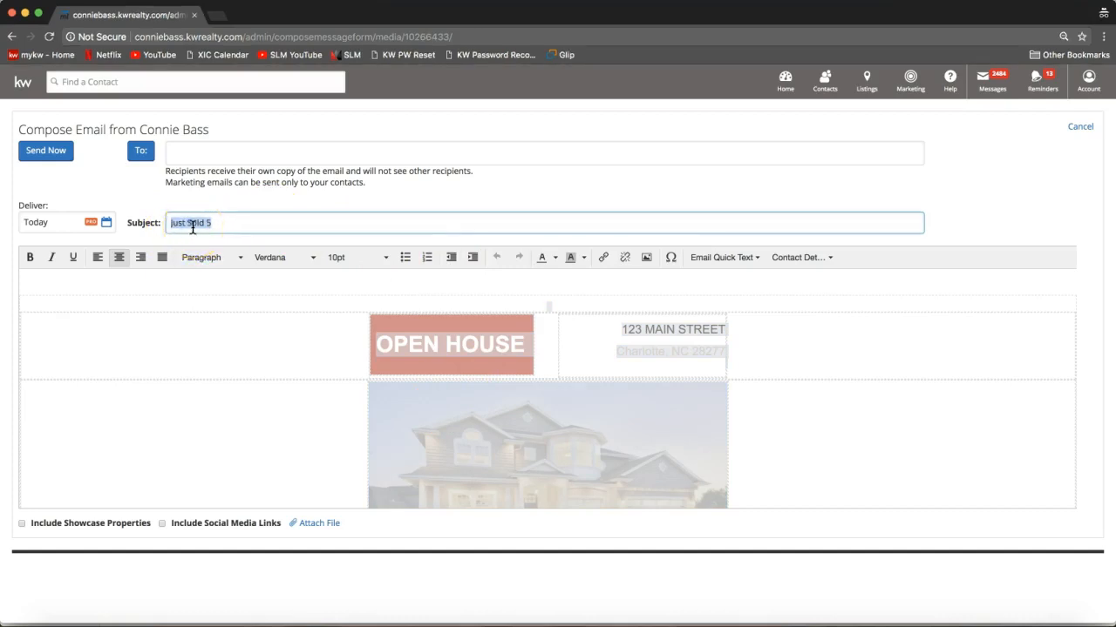
pyautogui.write('Open Ho')
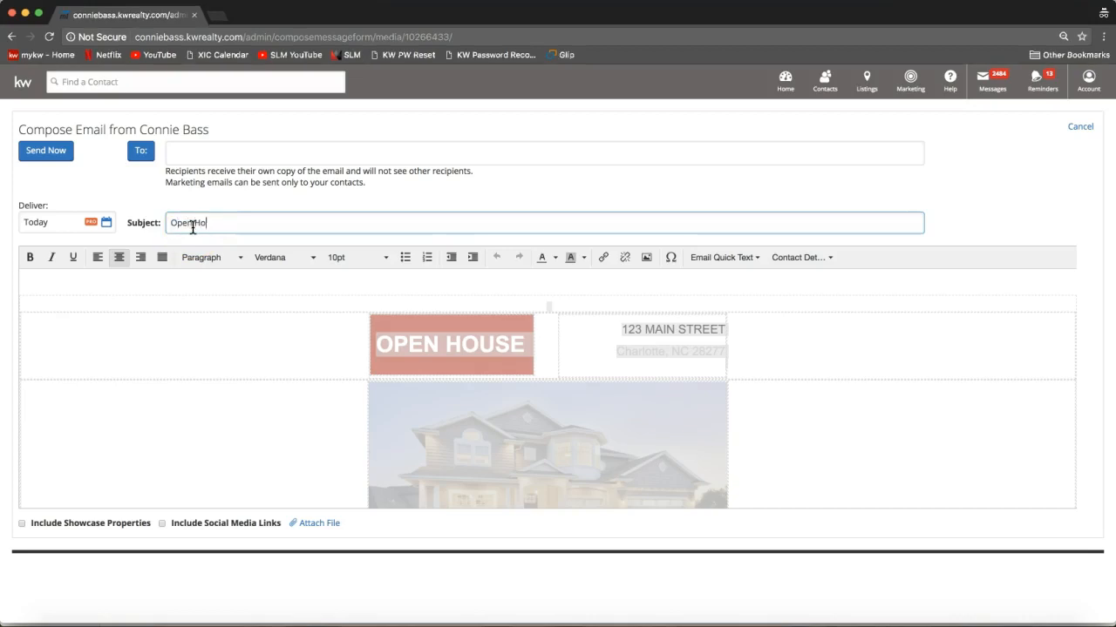
pyautogui.write('use This Weekend Fro')
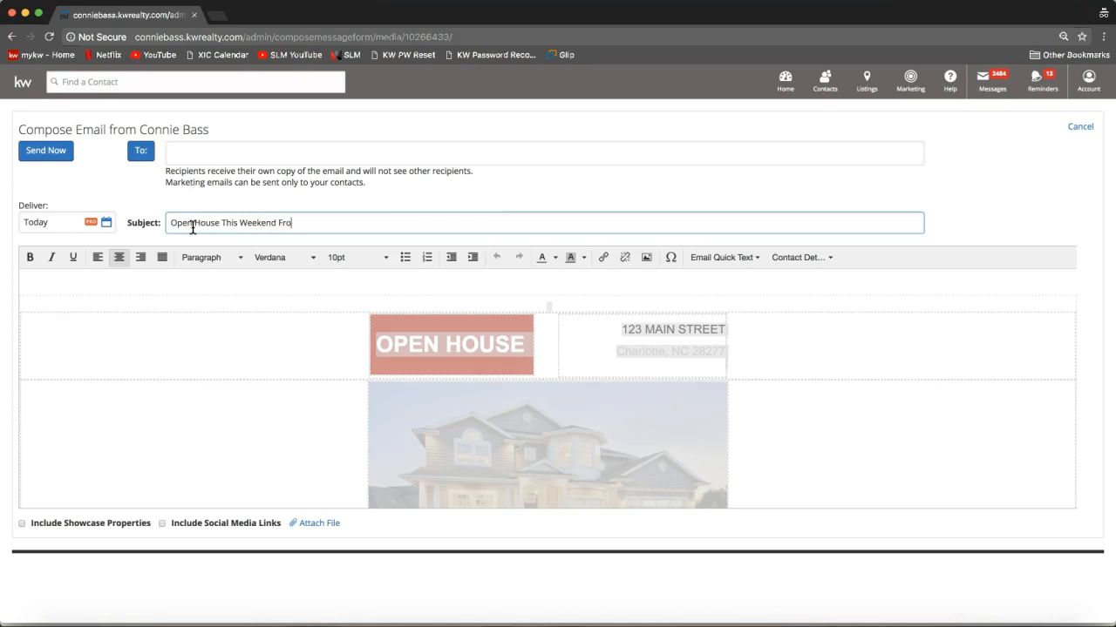
pyautogui.write('m 2-4 Saturday and Sunday!')
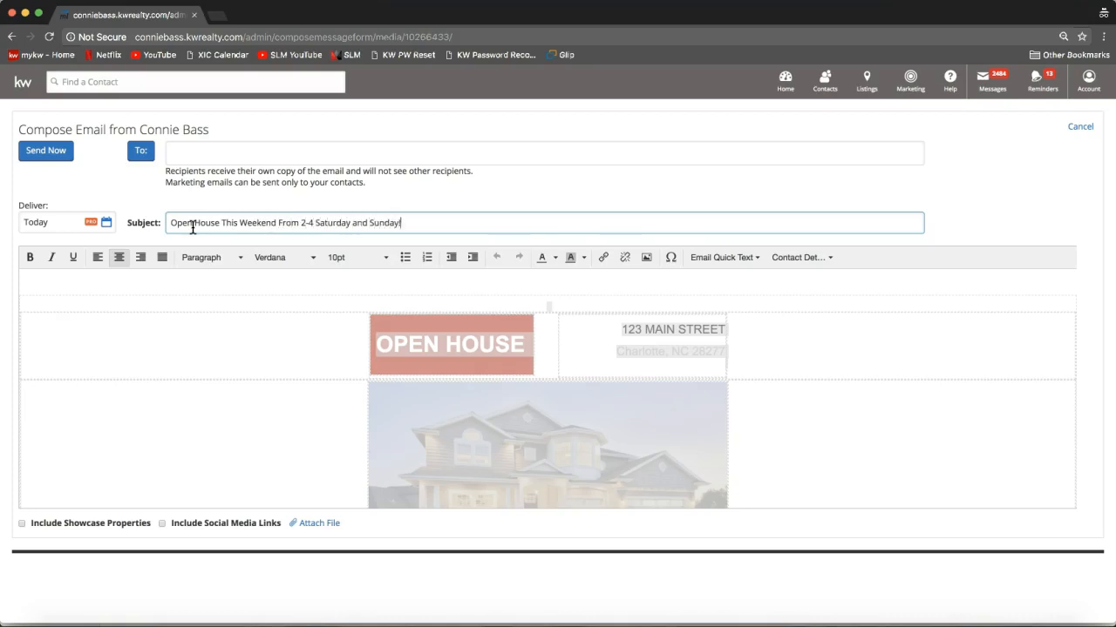
pyautogui.write(' 123 M')
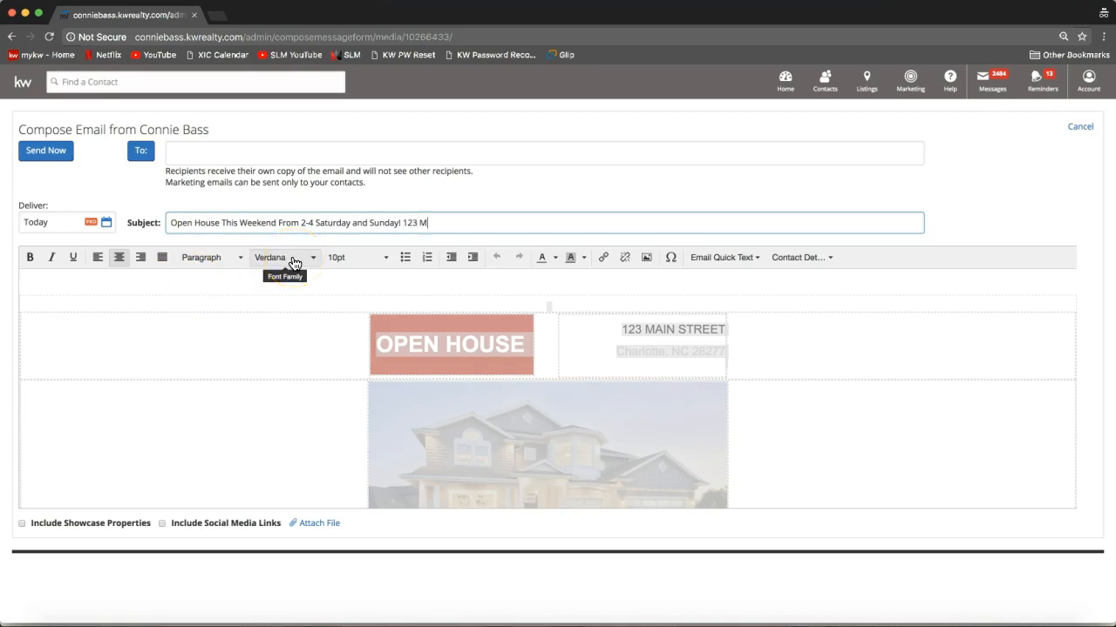
pyautogui.write('ain Street')
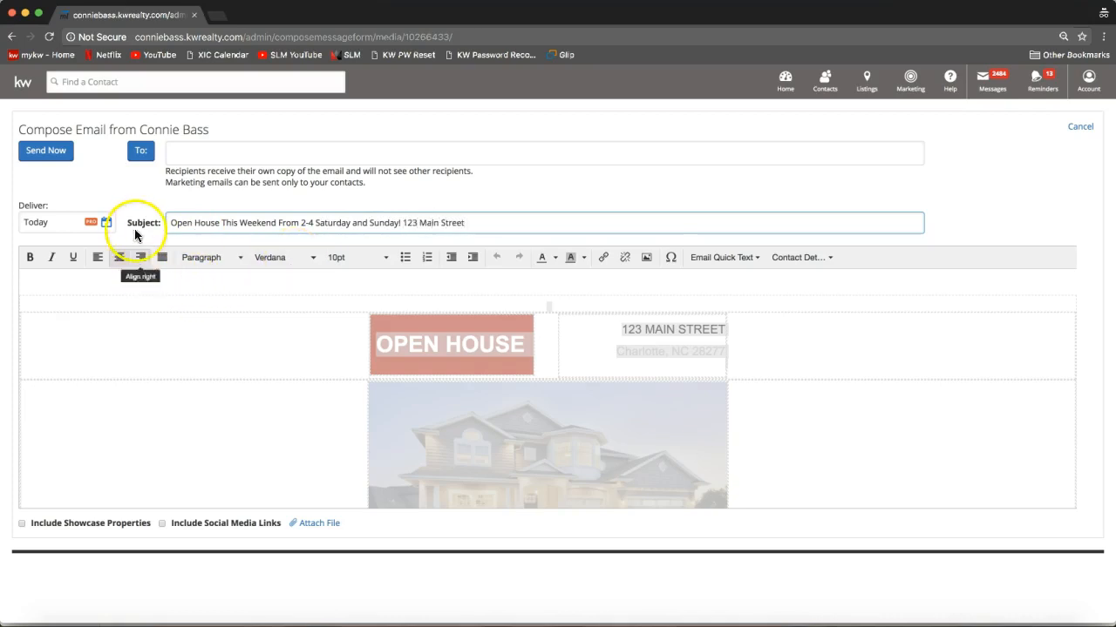
pyautogui.click(258, 372)
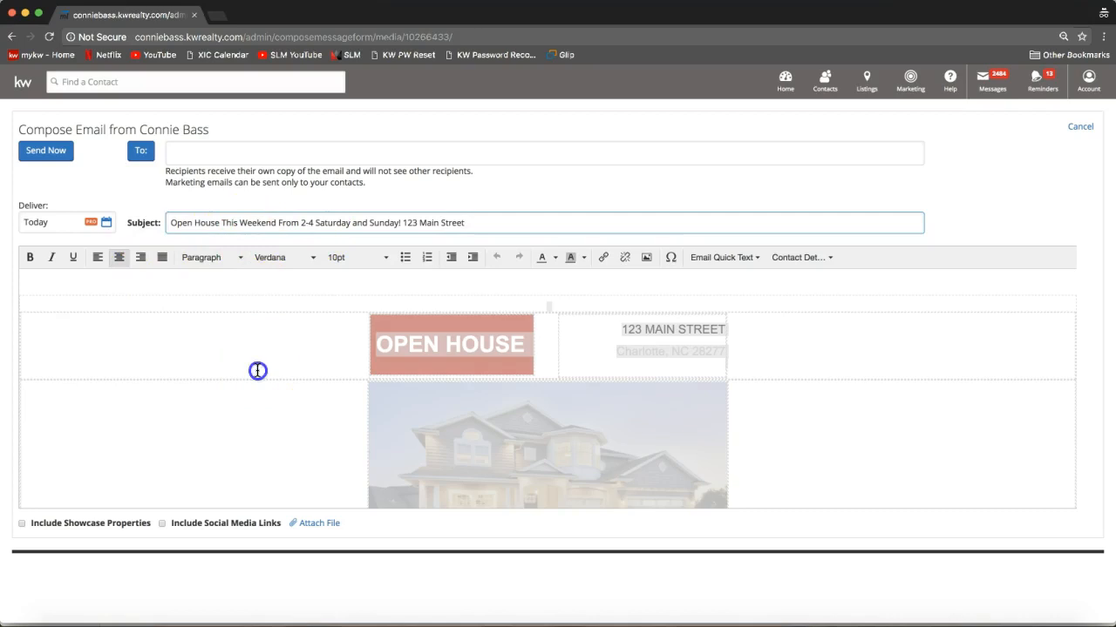
pyautogui.click(208, 222)
# Open the contact picker for choosing the email's recipients
pyautogui.click(225, 154)
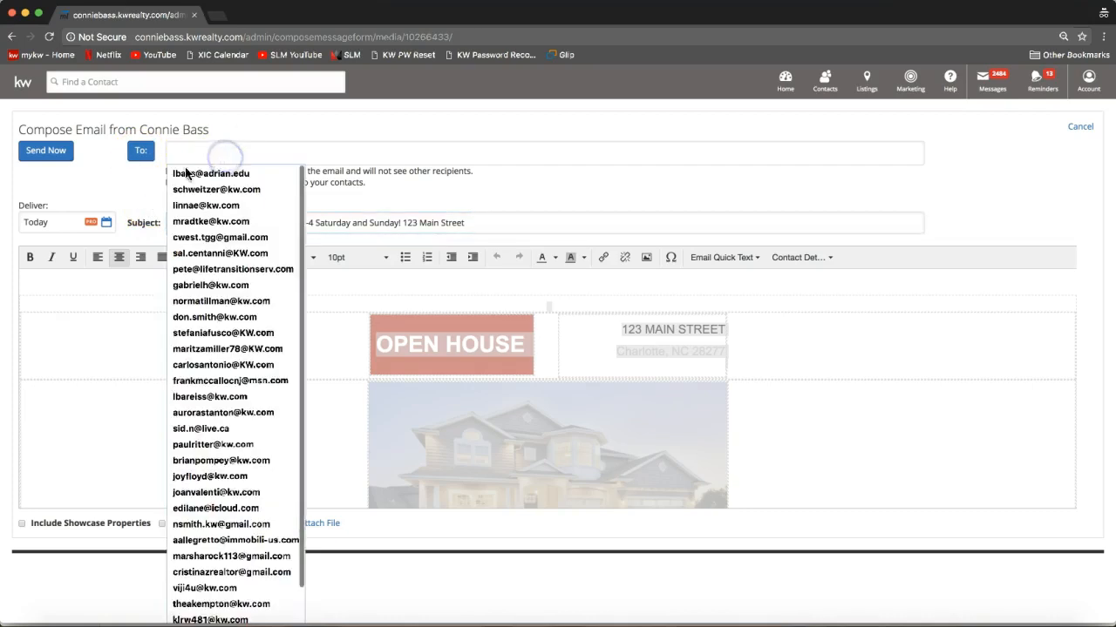
pyautogui.click(145, 182)
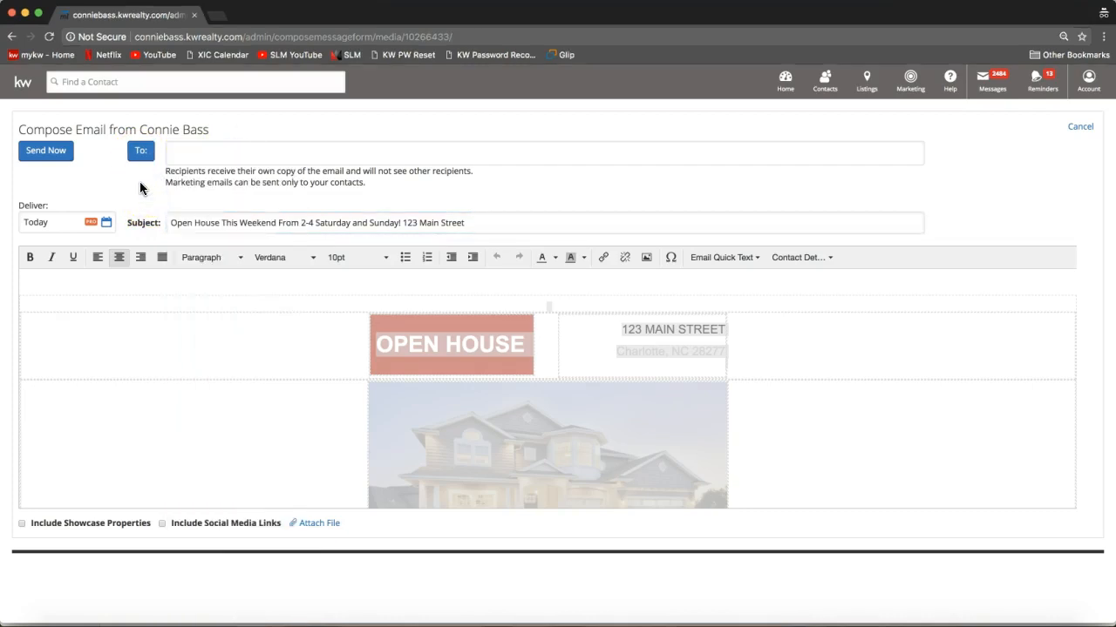
pyautogui.click(141, 155)
pyautogui.click(140, 158)
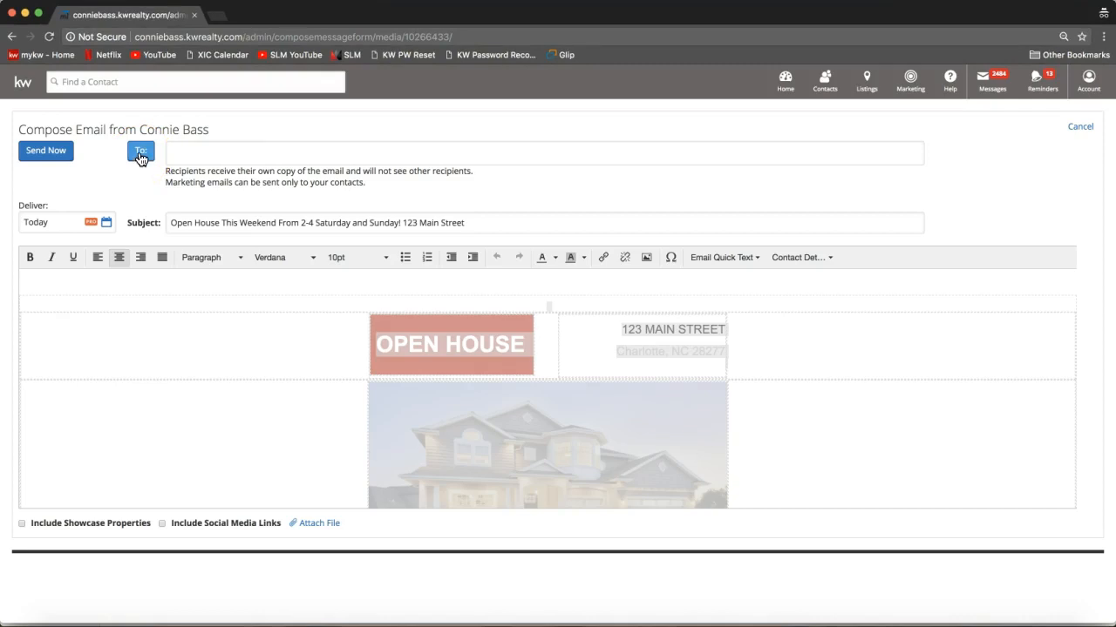
pyautogui.click(140, 157)
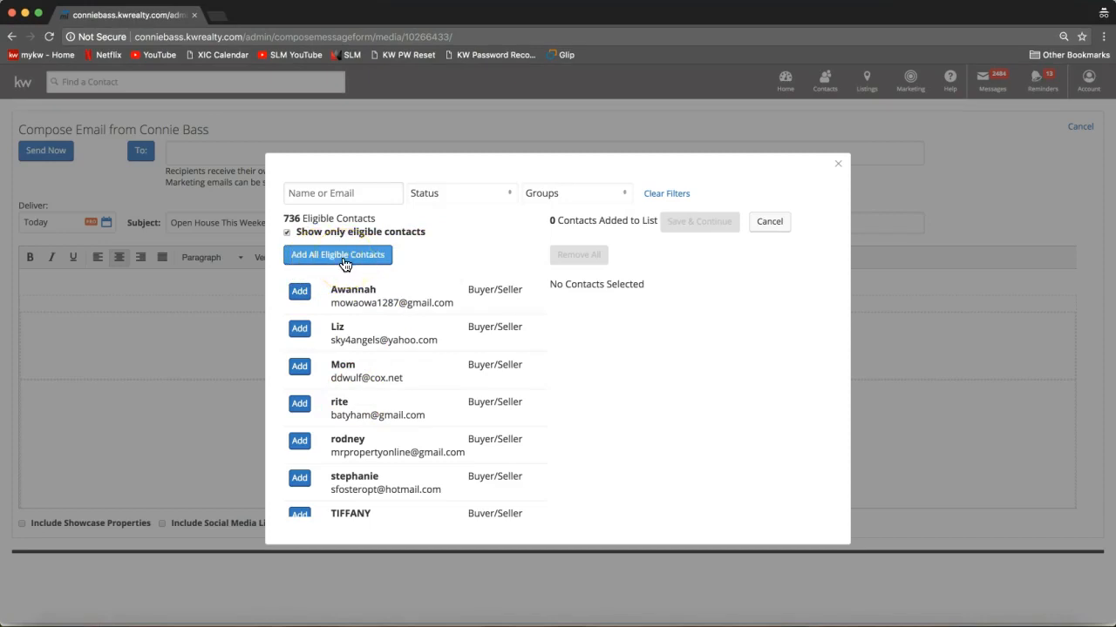
# Add the third, fifth and seventh contacts of the eligible list to the email's recipients
pyautogui.scroll(-2, 341, 324)
pyautogui.click(304, 352)
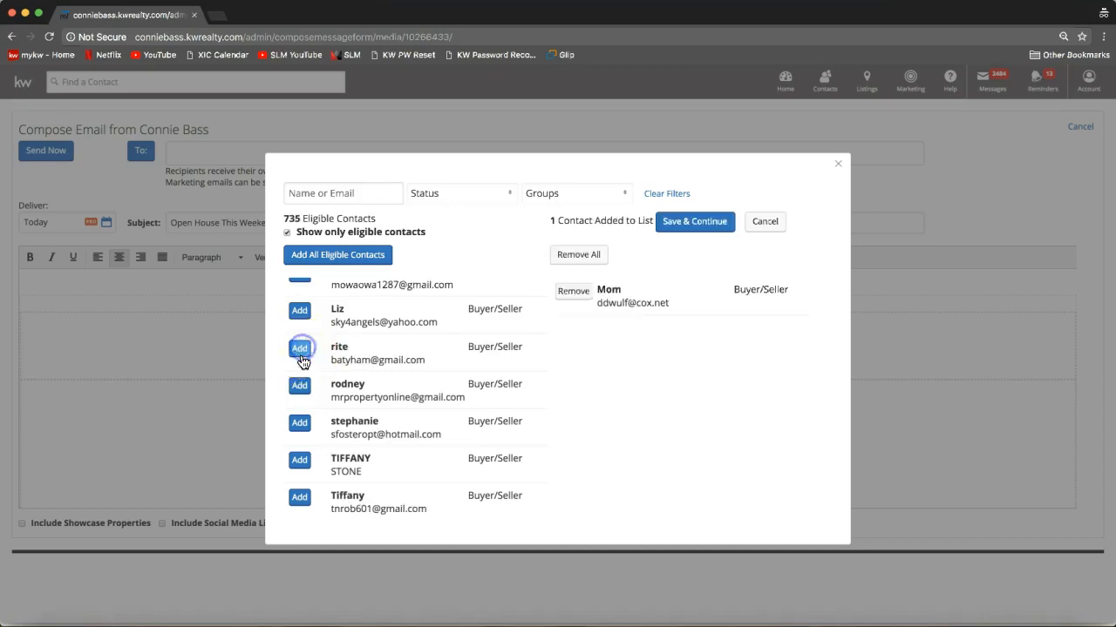
pyautogui.click(300, 392)
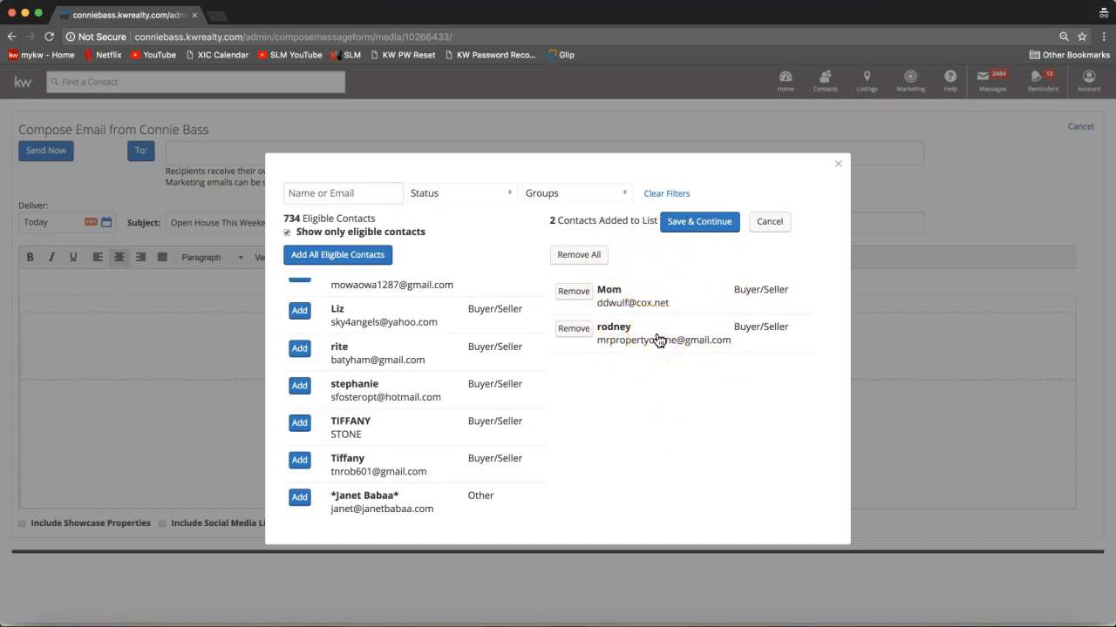
pyautogui.click(299, 423)
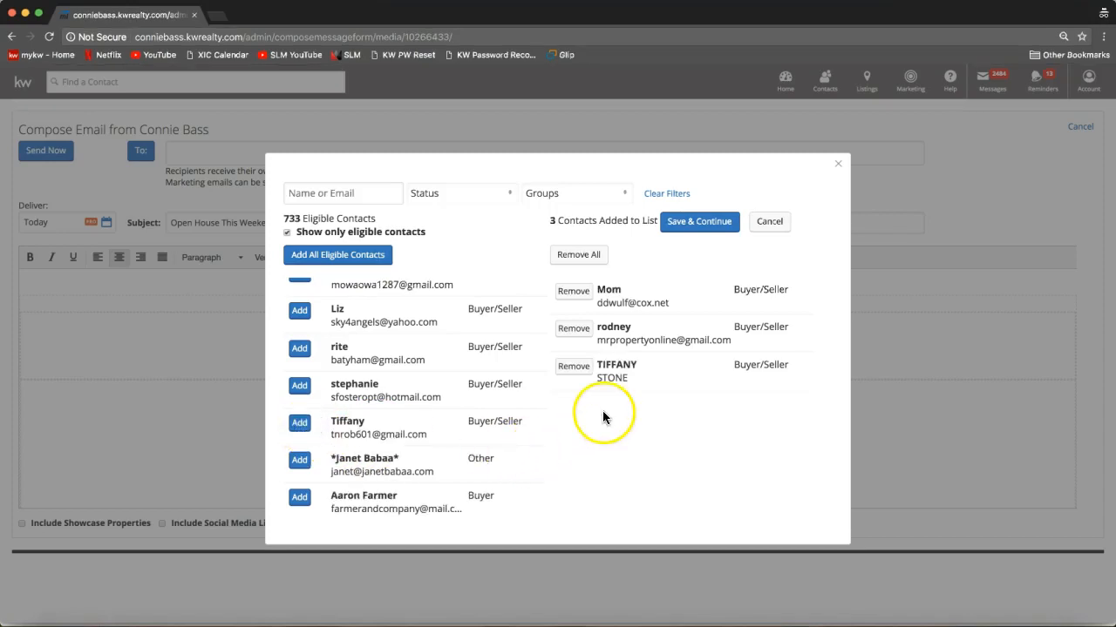
pyautogui.scroll(1, 473, 287)
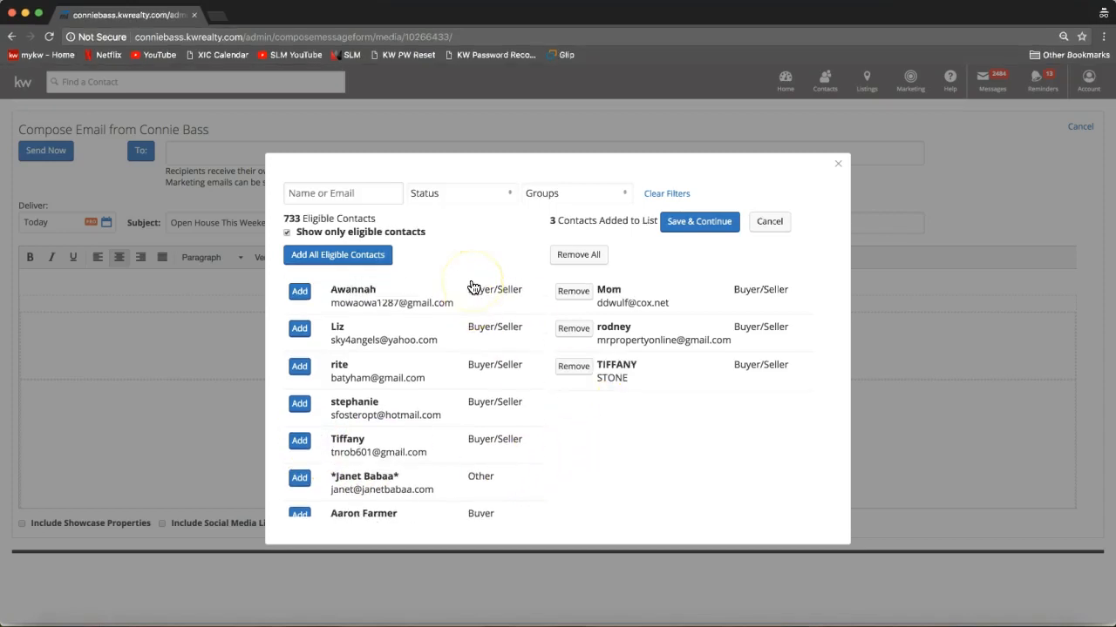
pyautogui.click(341, 195)
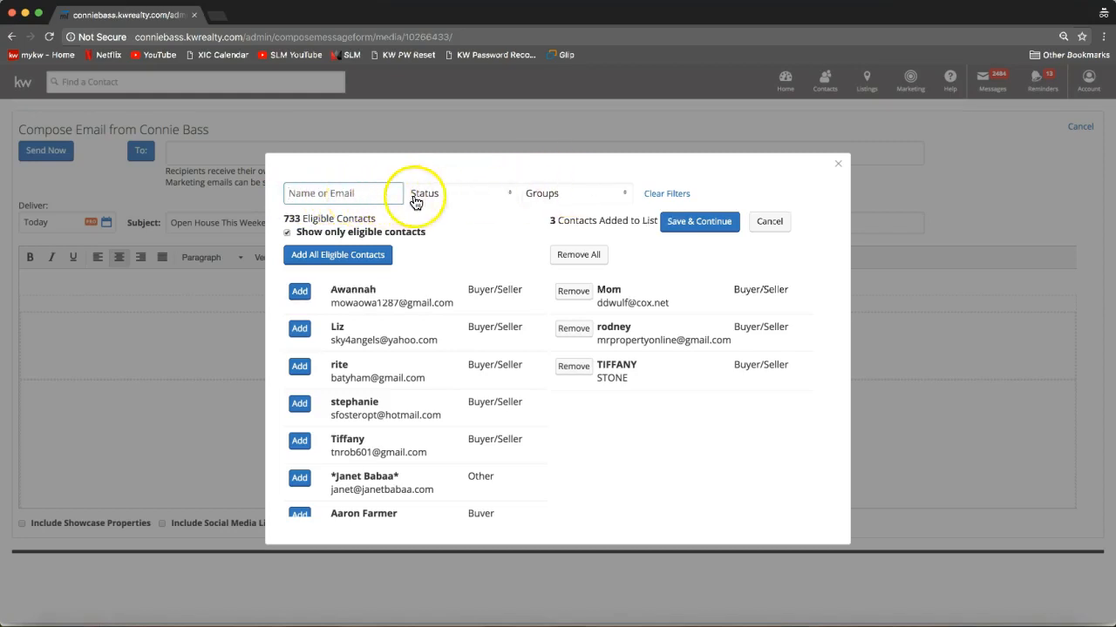
pyautogui.click(435, 202)
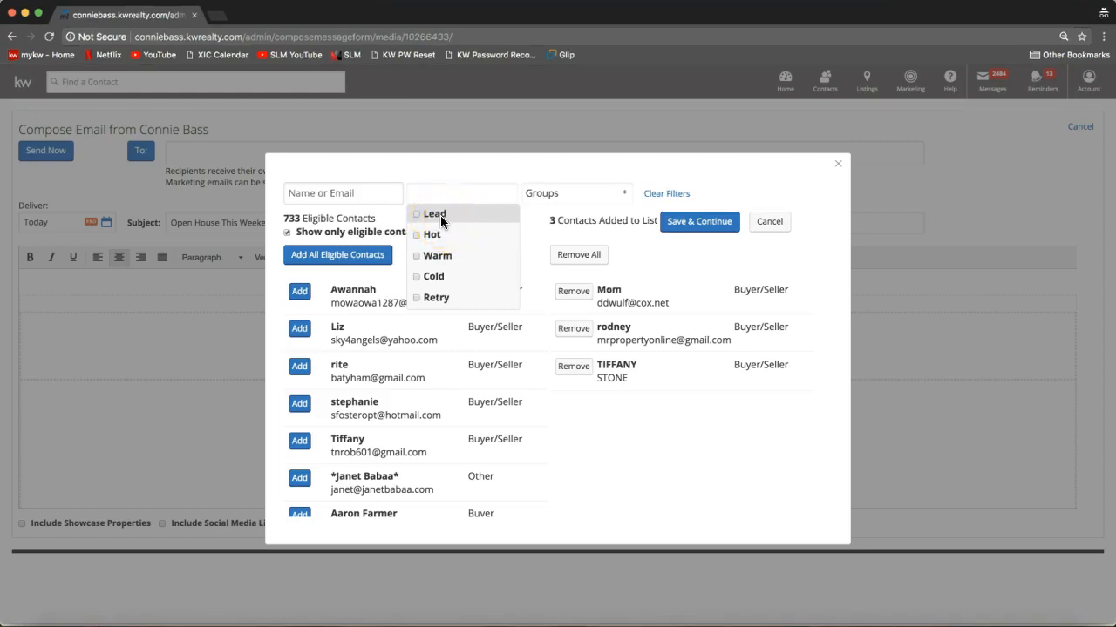
pyautogui.click(443, 170)
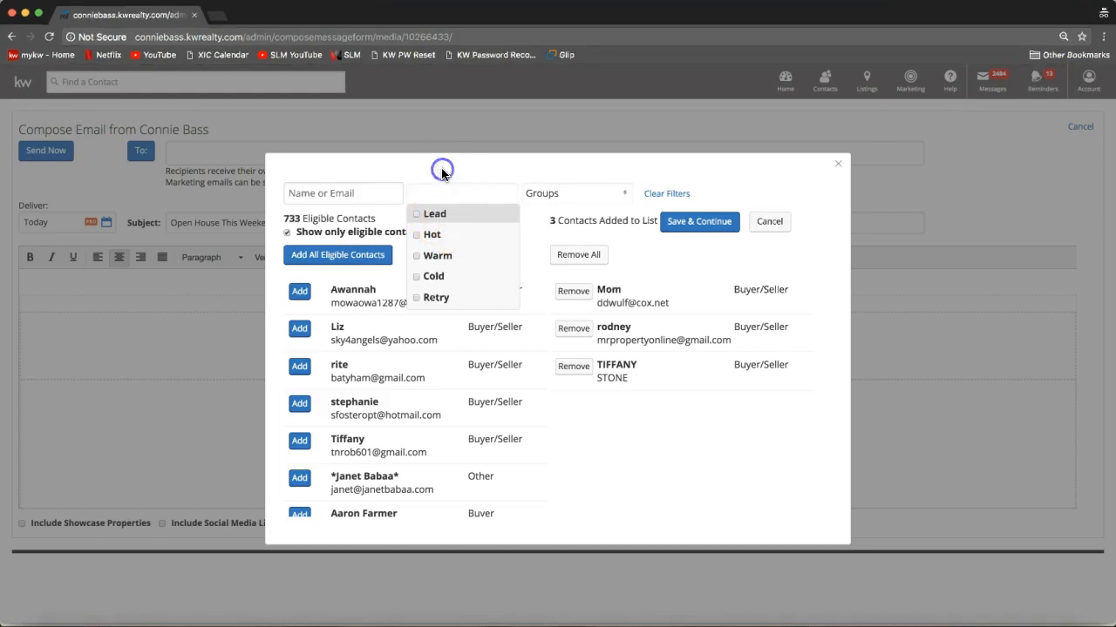
# Filter the eligible contacts by the Buyers group
pyautogui.click(551, 197)
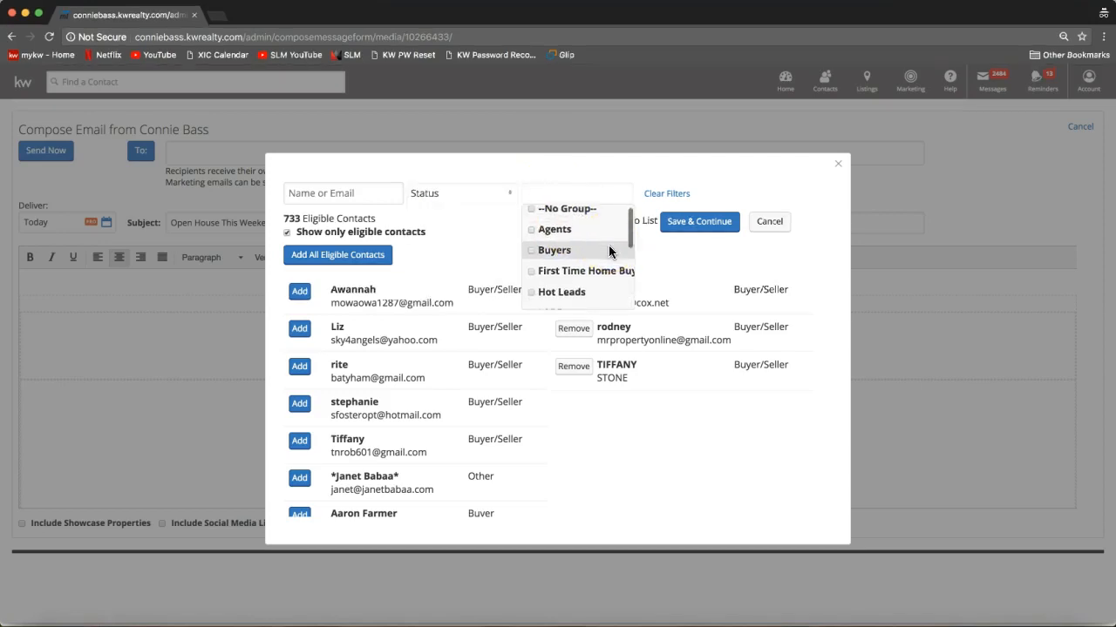
pyautogui.scroll(-2, 609, 252)
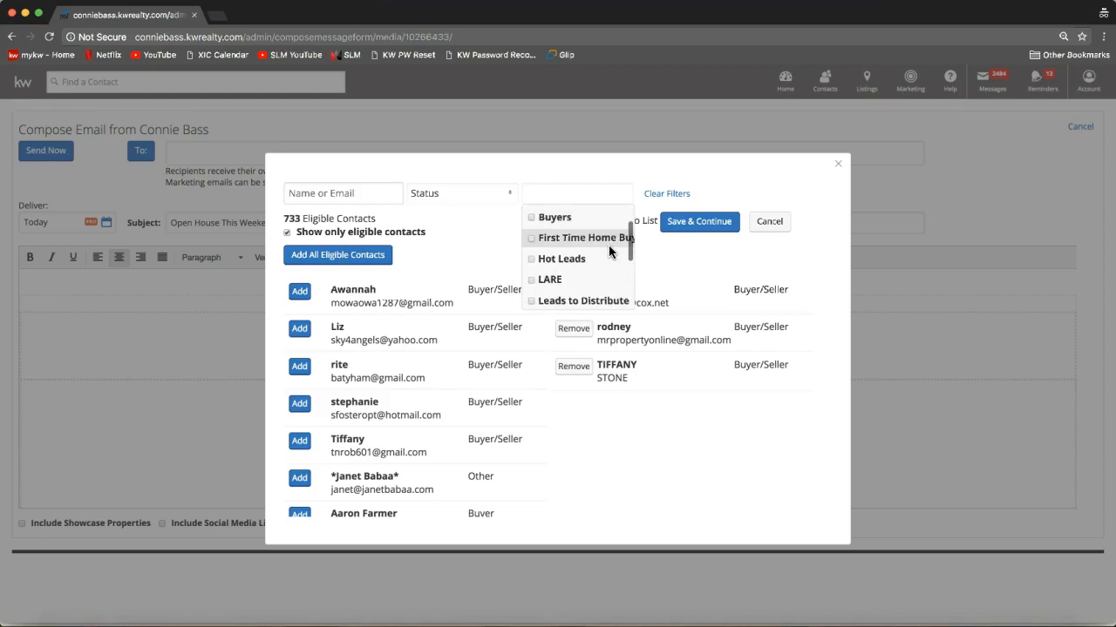
pyautogui.scroll(3, 609, 251)
pyautogui.click(605, 249)
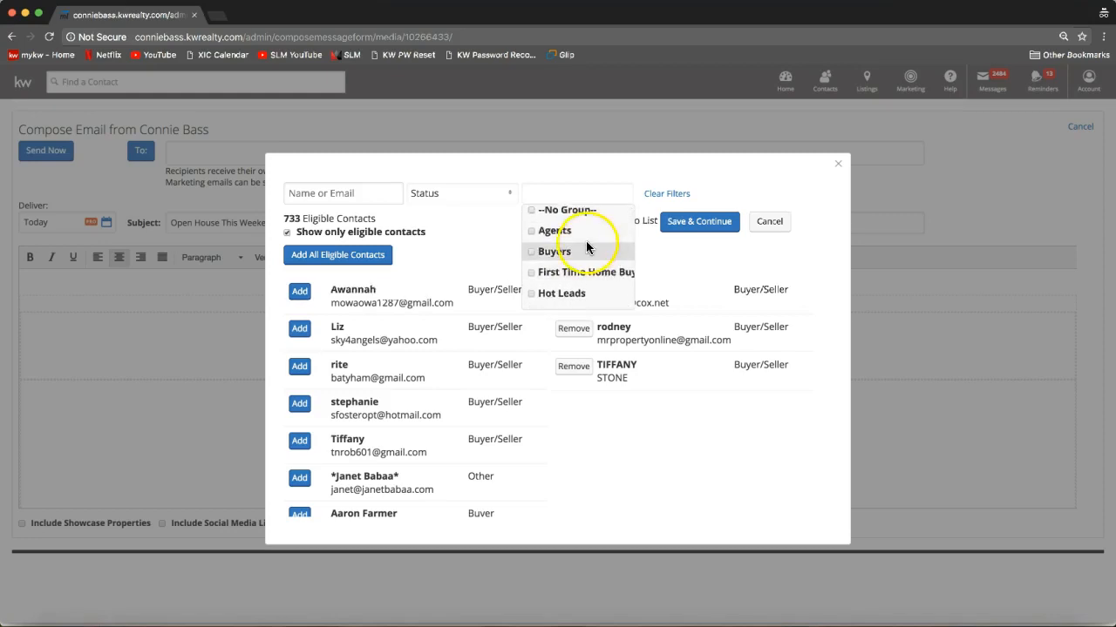
pyautogui.click(547, 253)
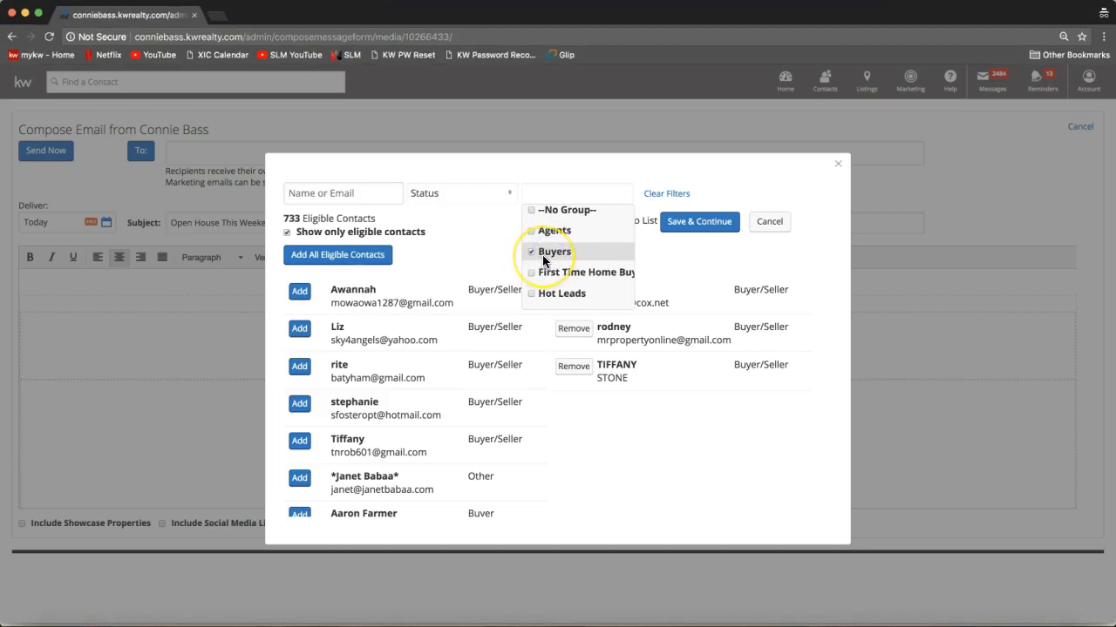
pyautogui.click(471, 251)
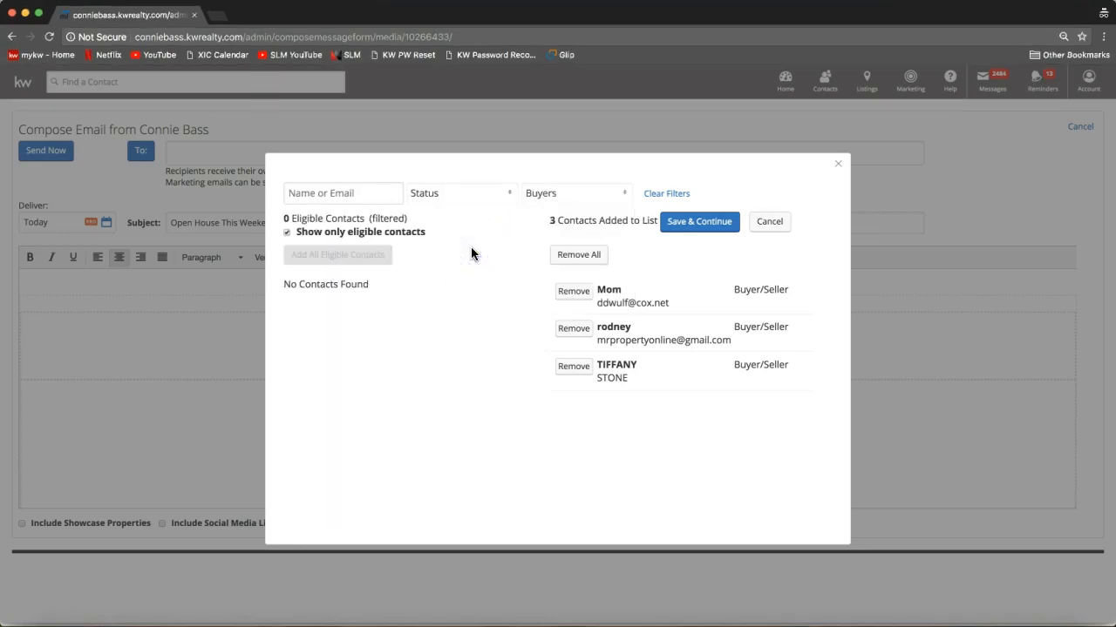
# Include the Sellers group in the contact filter alongside Buyers
pyautogui.click(543, 195)
pyautogui.scroll(-3, 553, 244)
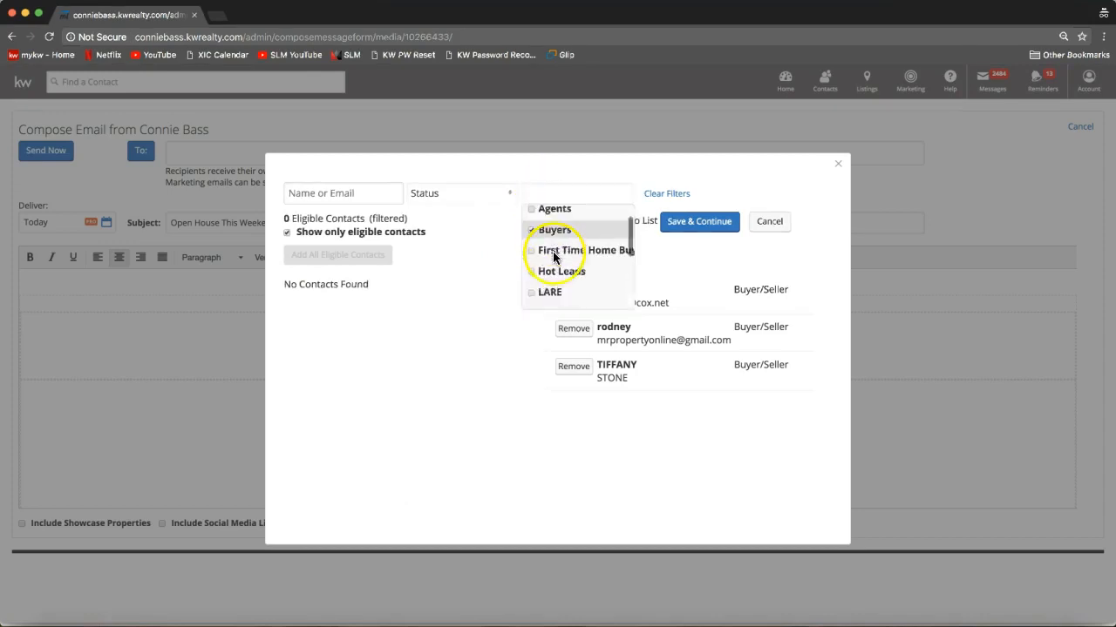
pyautogui.scroll(-4, 554, 261)
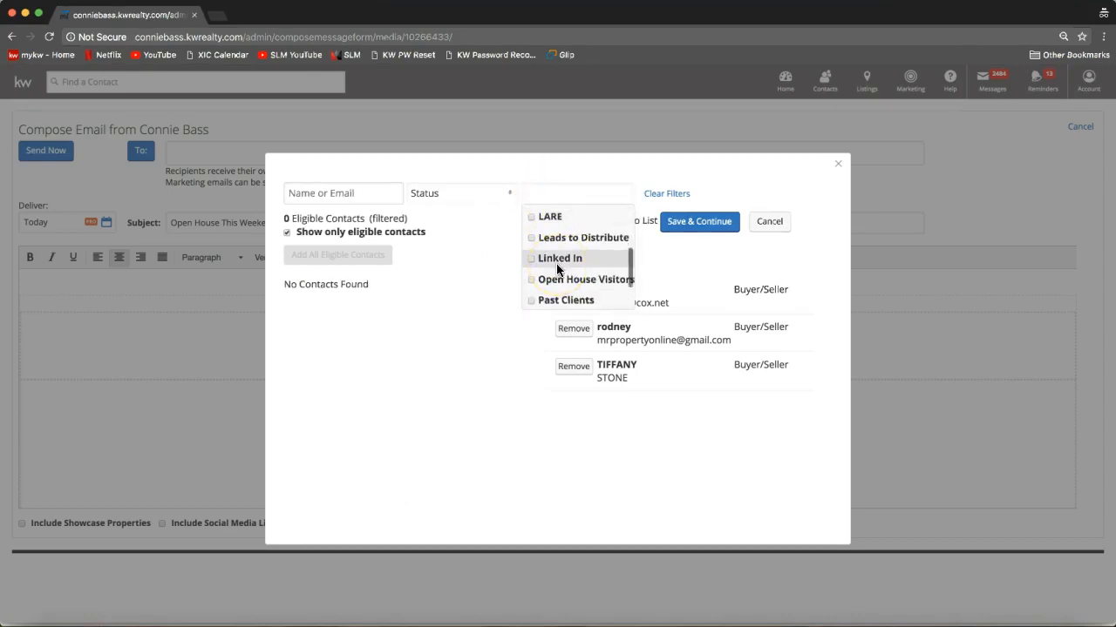
pyautogui.click(545, 297)
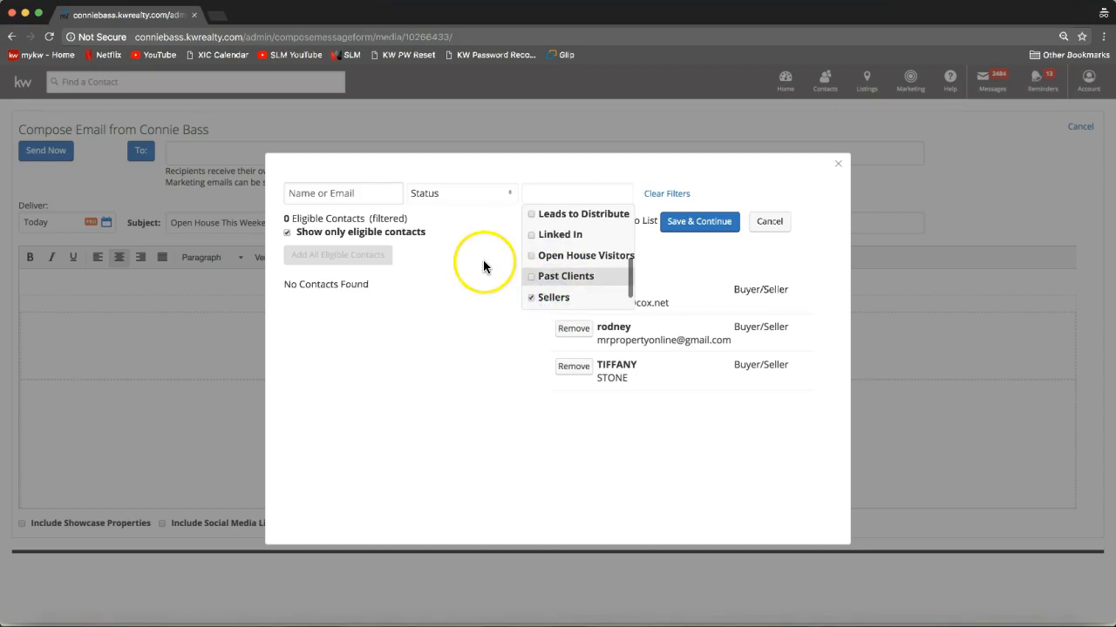
pyautogui.click(484, 259)
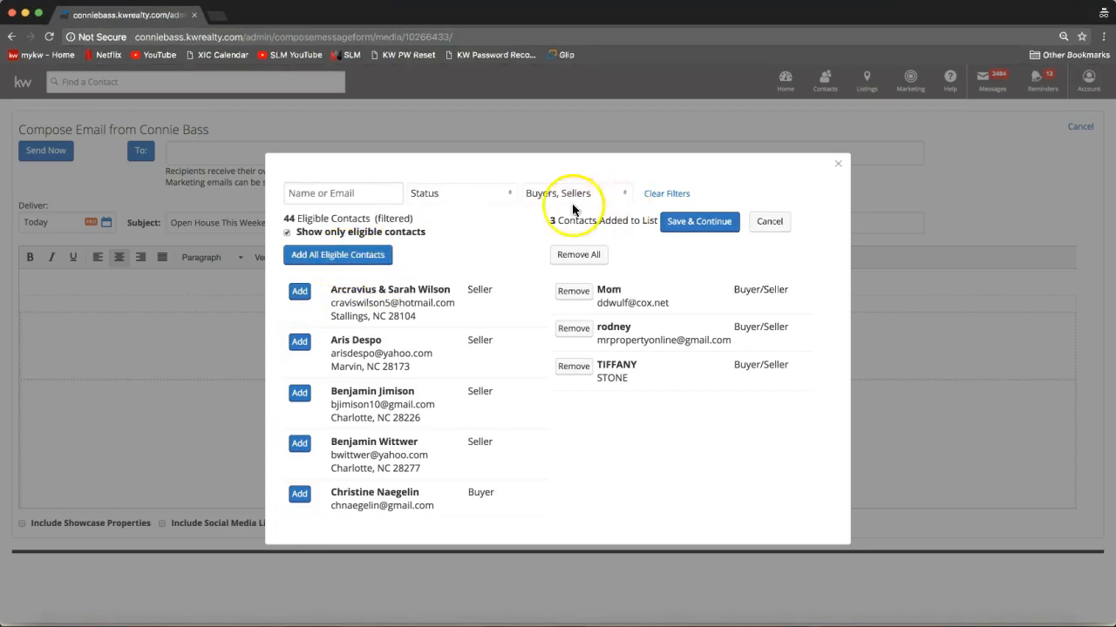
# Add all eligible contacts from the filtered Buyers and Sellers groups to the recipients and save the recipient list
pyautogui.click(378, 258)
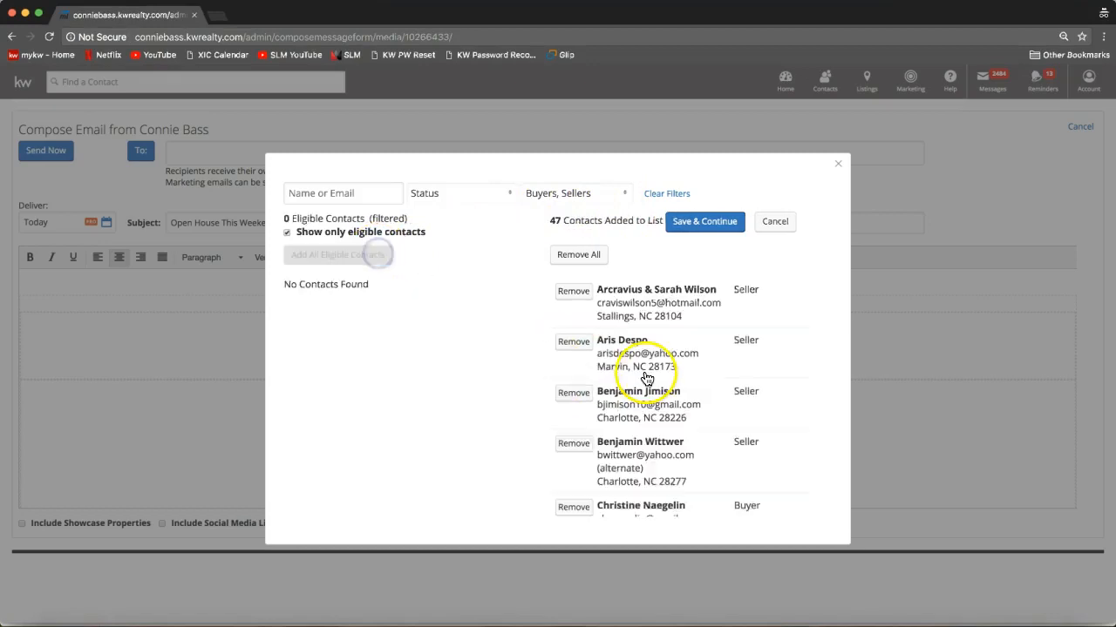
pyautogui.click(692, 228)
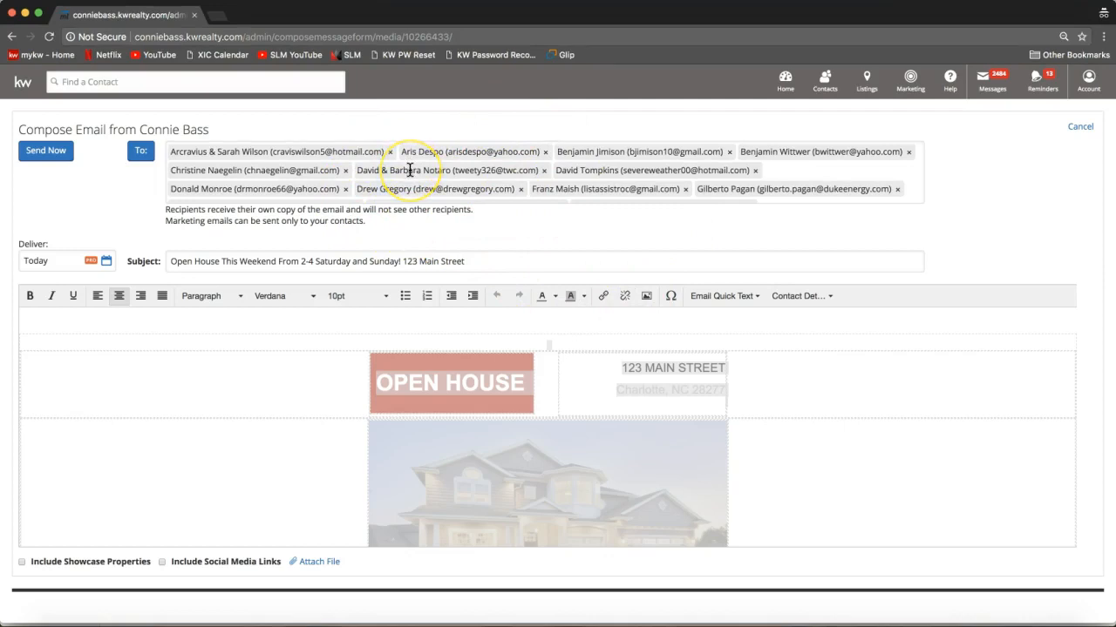
# Review the email's recipient list and the note about recipients receiving their own copies
pyautogui.scroll(-5, 409, 170)
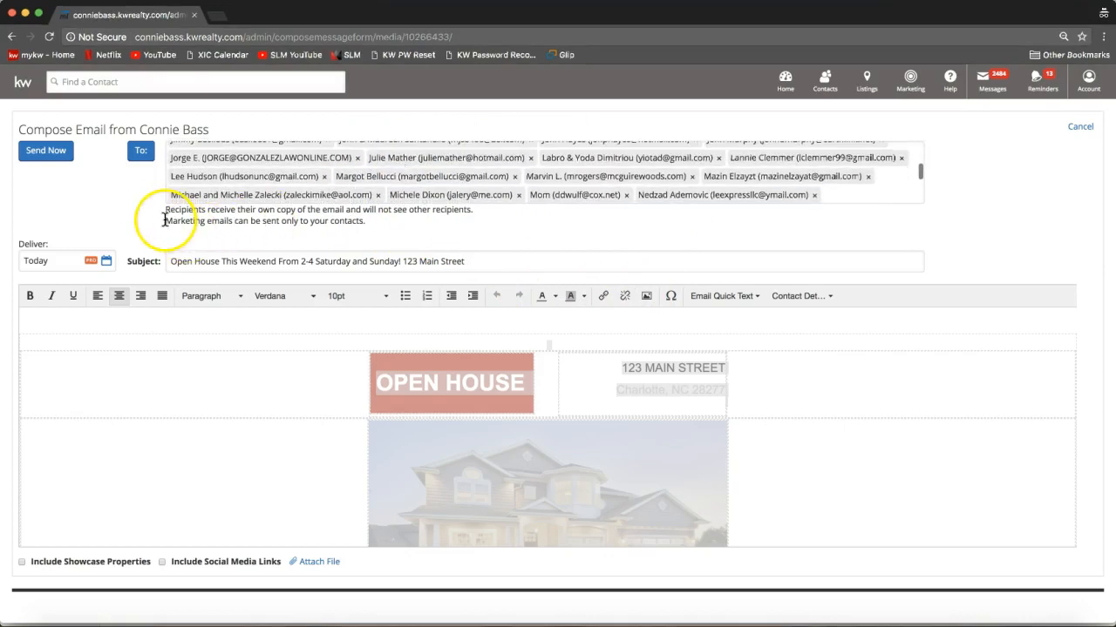
pyautogui.moveTo(165, 210); pyautogui.dragTo(381, 210)
pyautogui.click(381, 211)
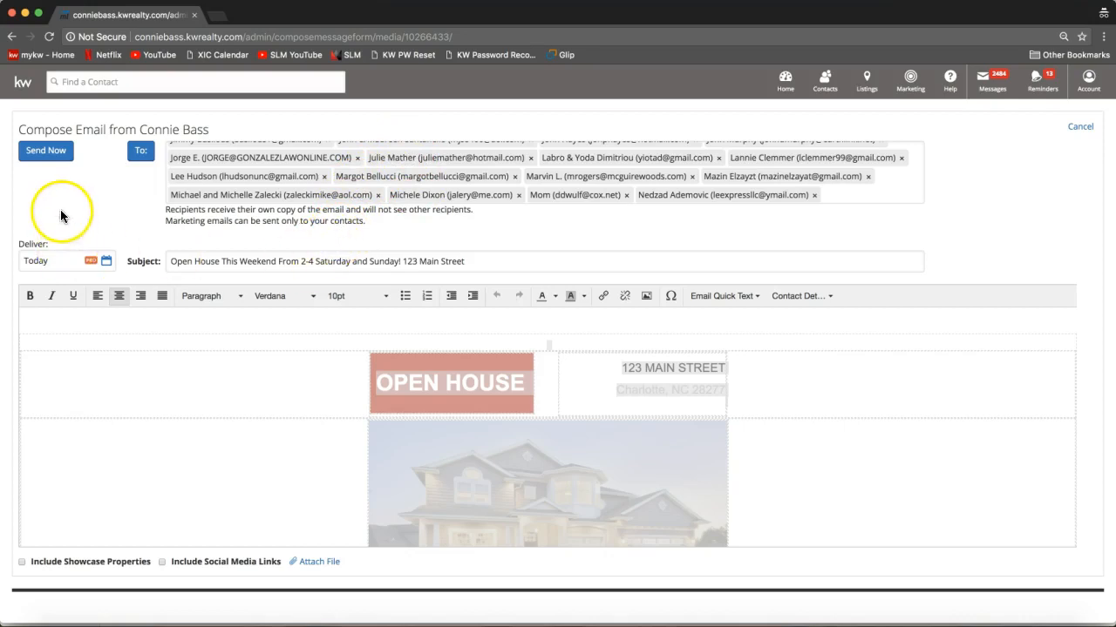
# Send the open house email to the listed recipients immediately
pyautogui.click(48, 157)
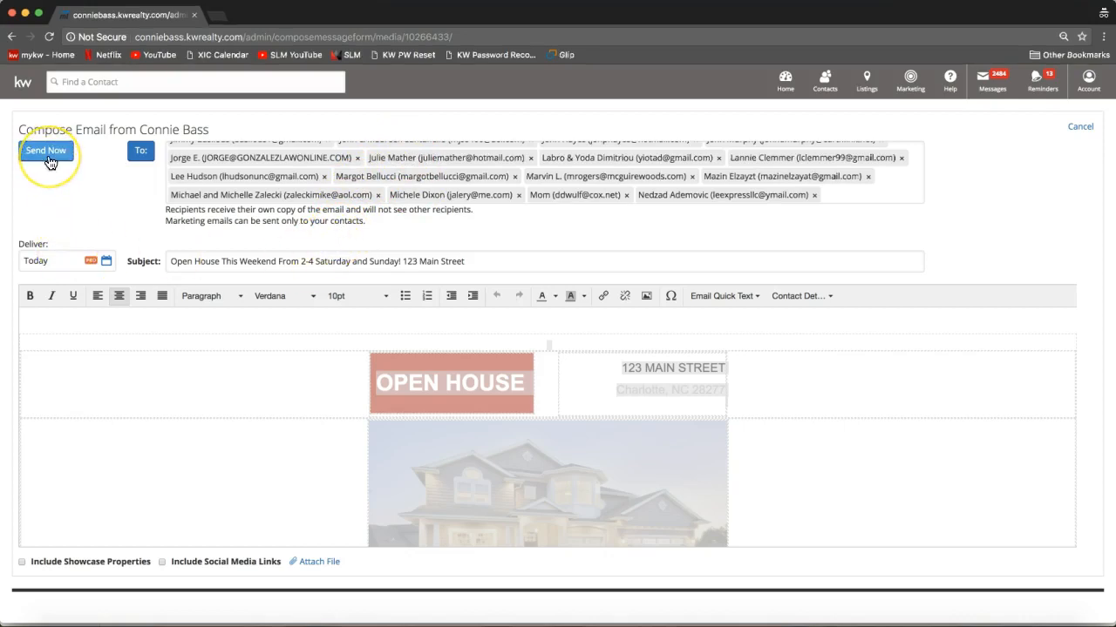